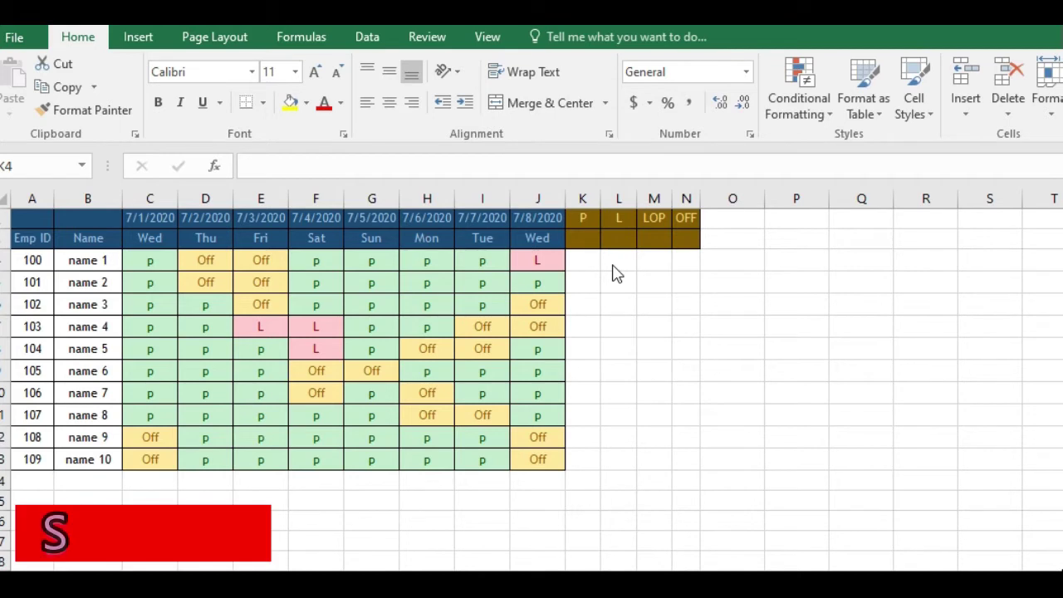
Enter =COUNTIF(C4:J4,"P") in K4 to count employee 100's present days, giving 5.
click(587, 258)
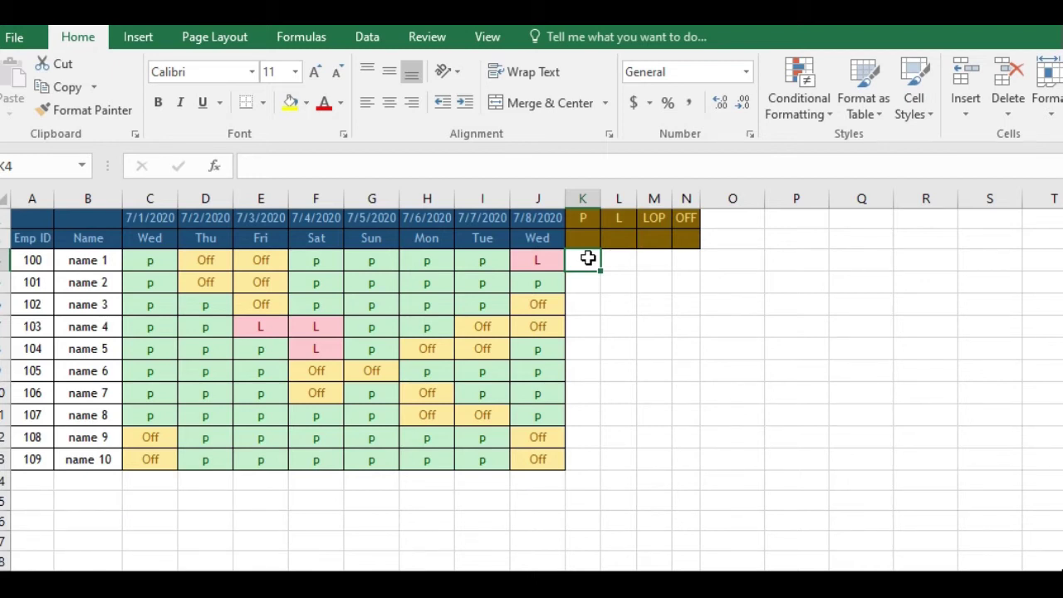
text(=countif)
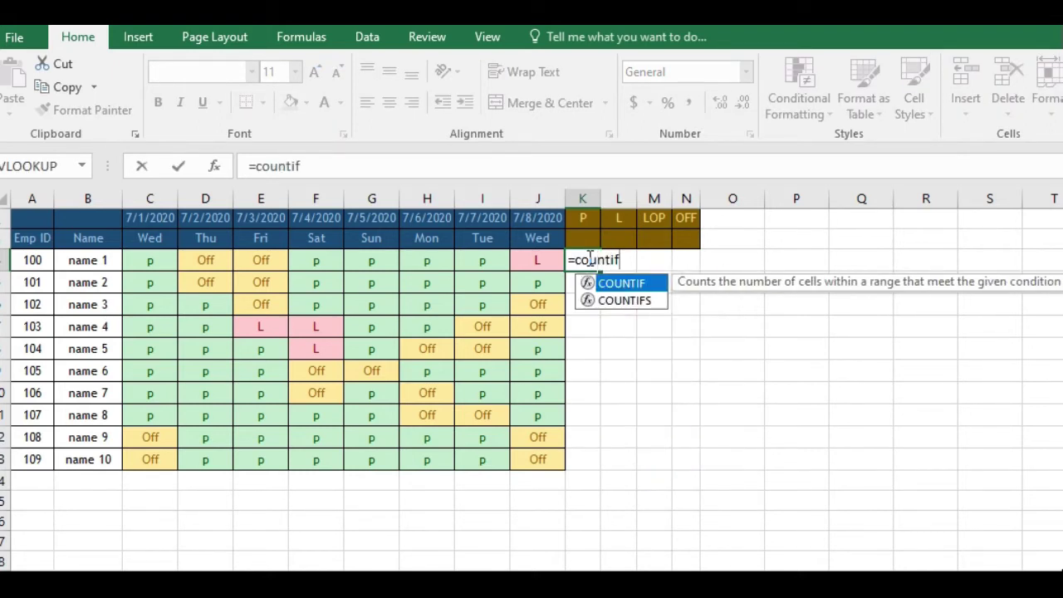
key(Tab)
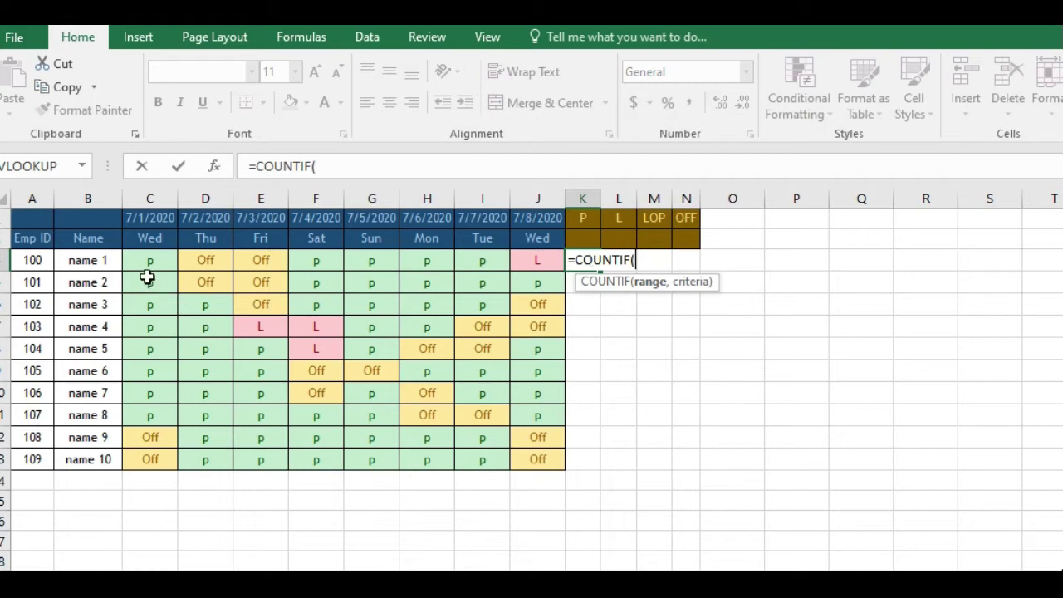
drag(150, 260, 549, 264)
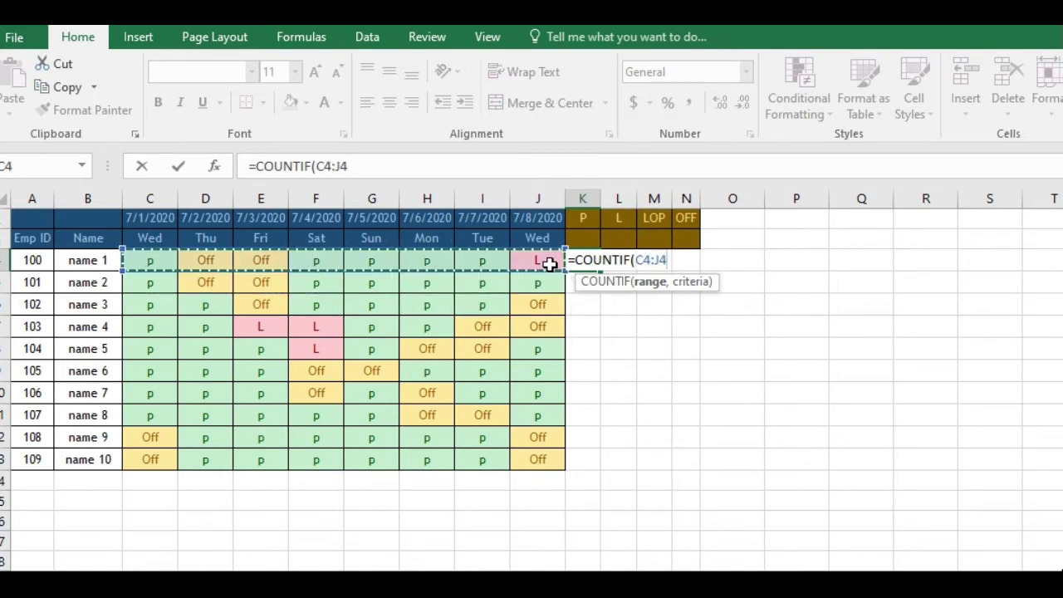
text(,)
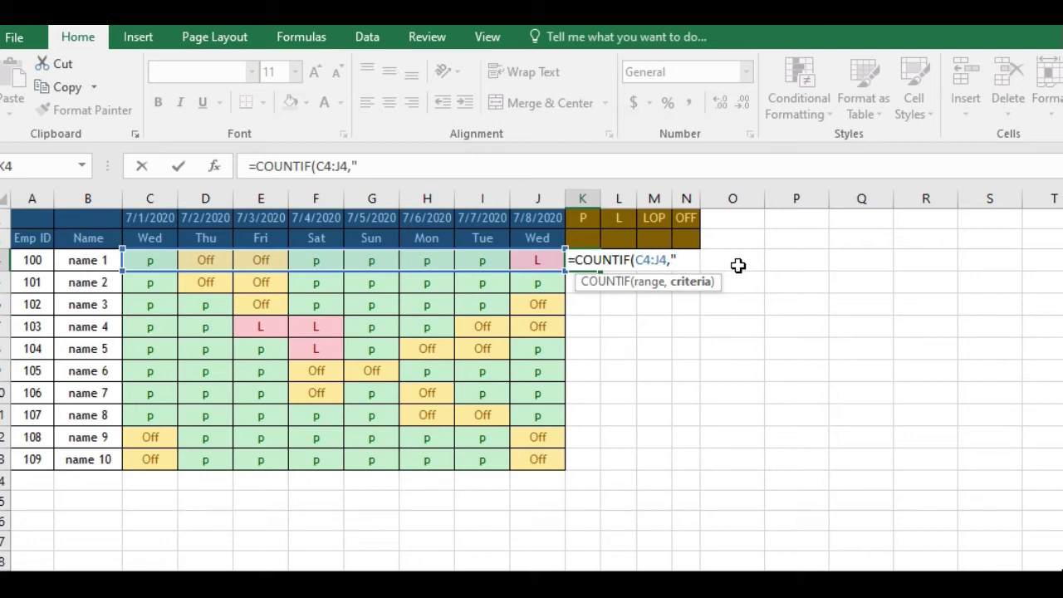
text(P"))
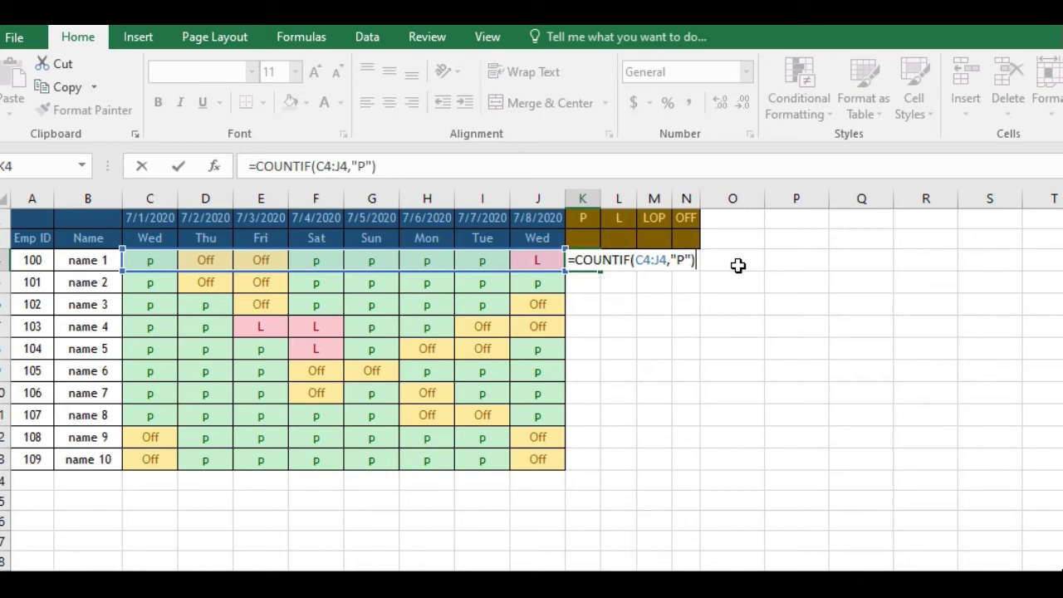
key(Return)
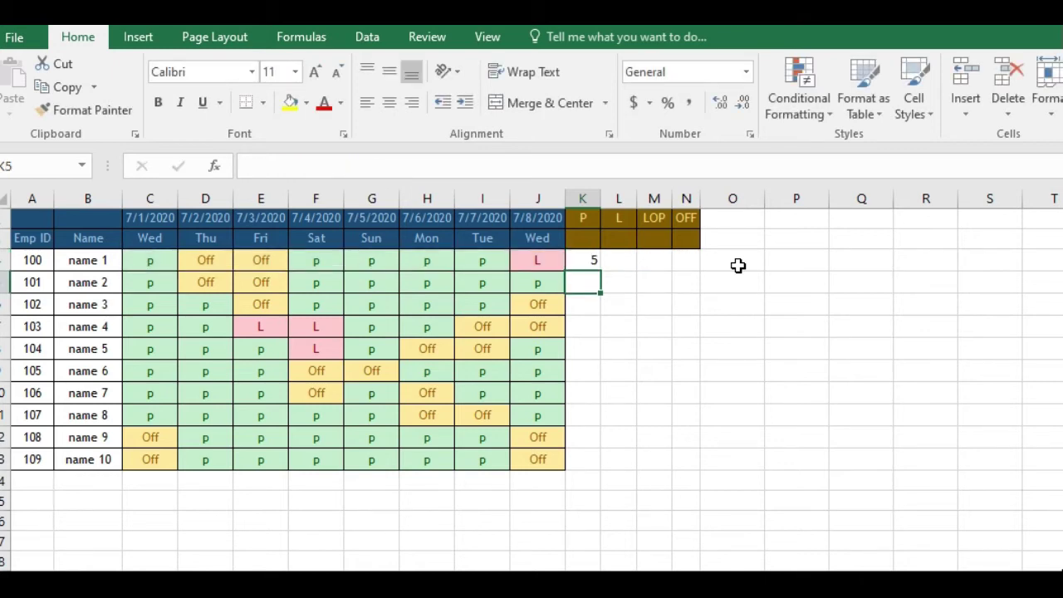
Review employee 100's attendance entries along row 4.
click(153, 263)
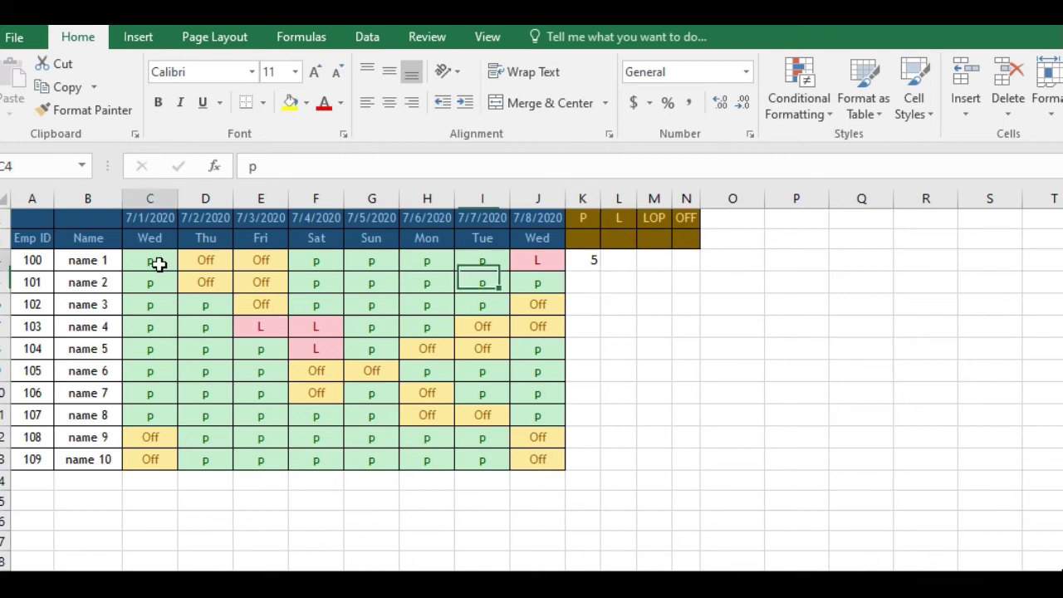
click(315, 262)
click(371, 262)
click(427, 261)
click(482, 262)
Rewrite K4 as =COUNTIF(C4:J4,$K$2), using the absolute P header as criterion.
click(585, 260)
text(=c)
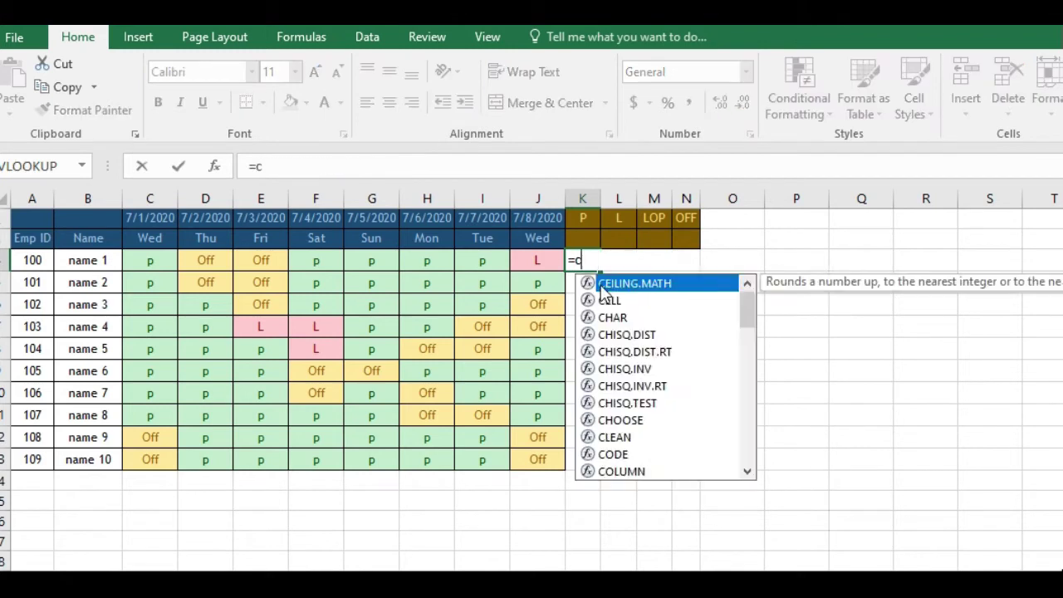
text(ountif()
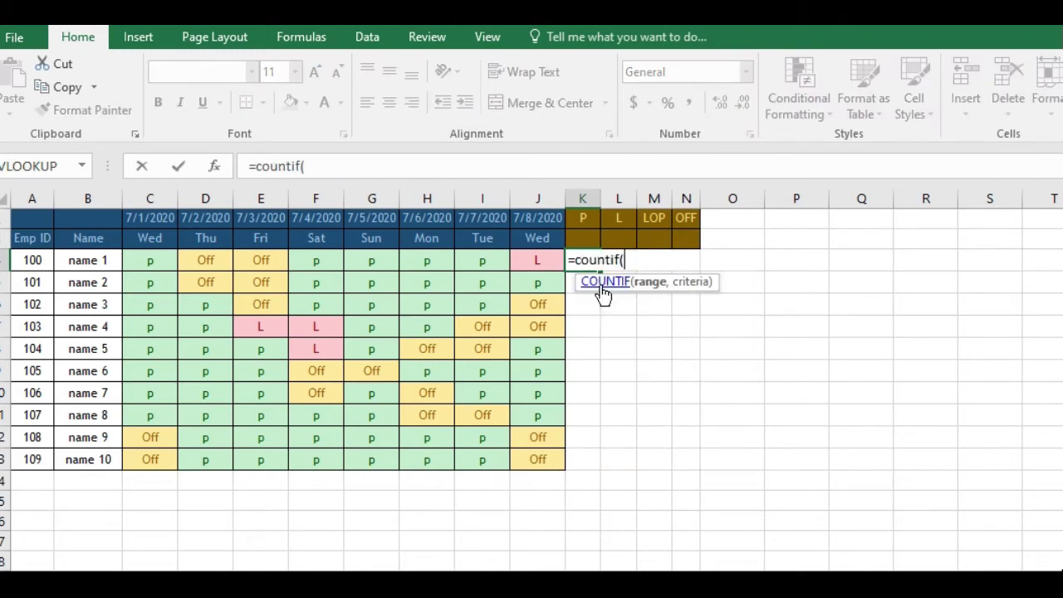
drag(142, 259, 539, 261)
text(,)
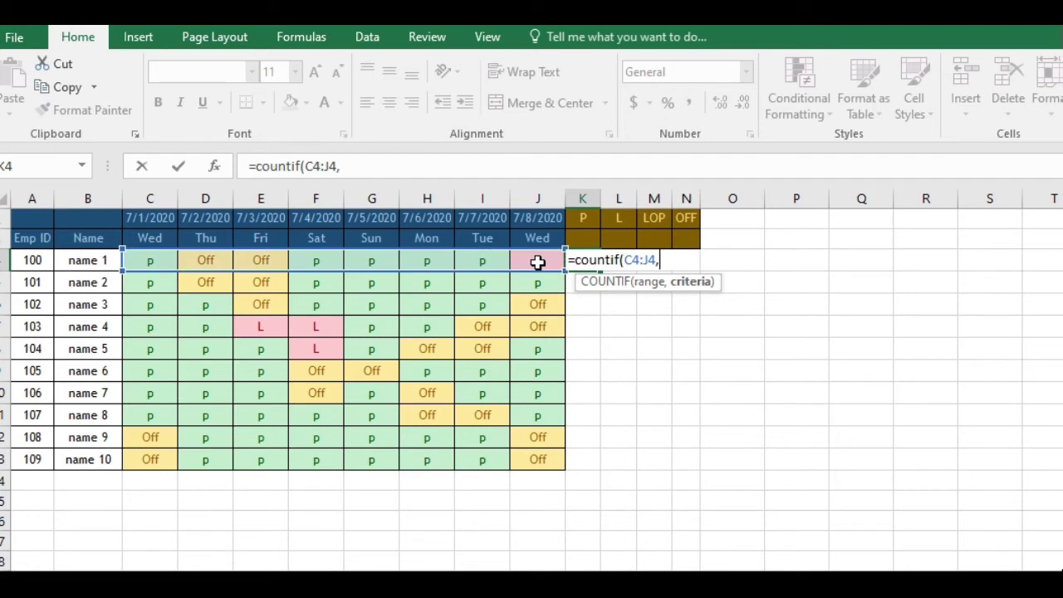
click(591, 218)
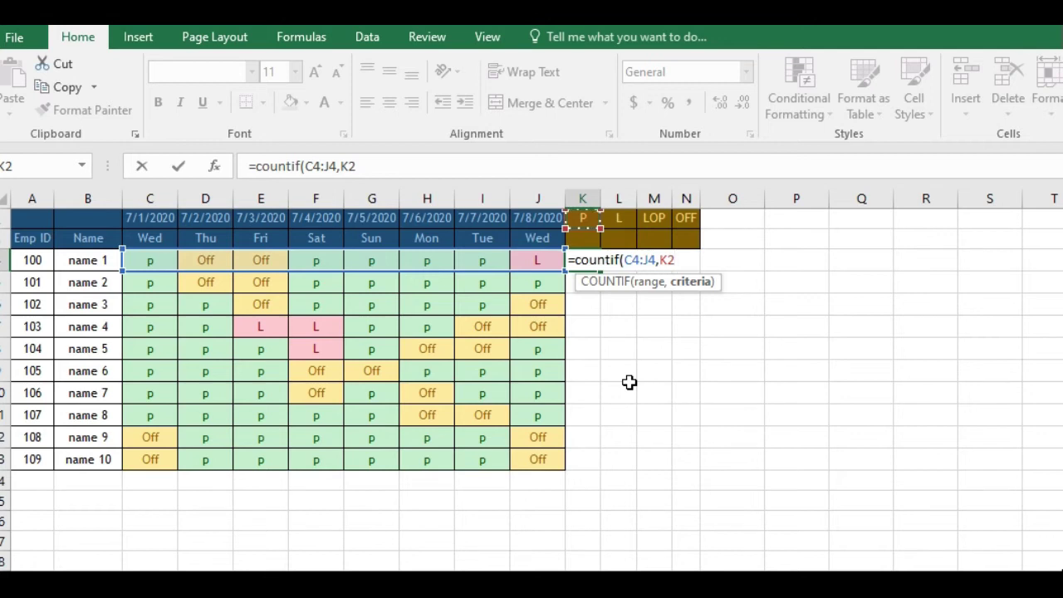
key(F4)
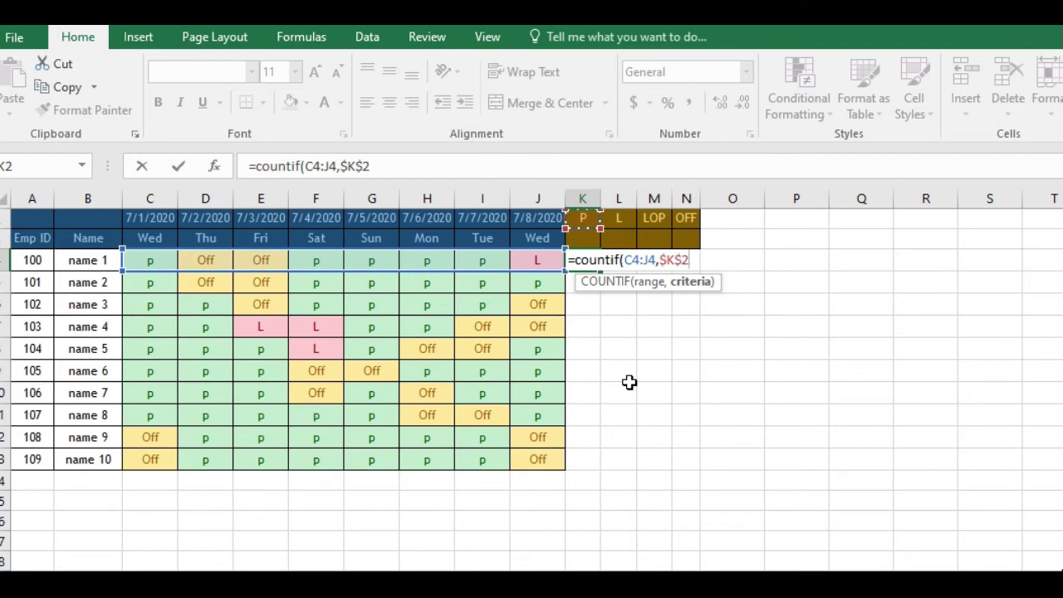
key(Return)
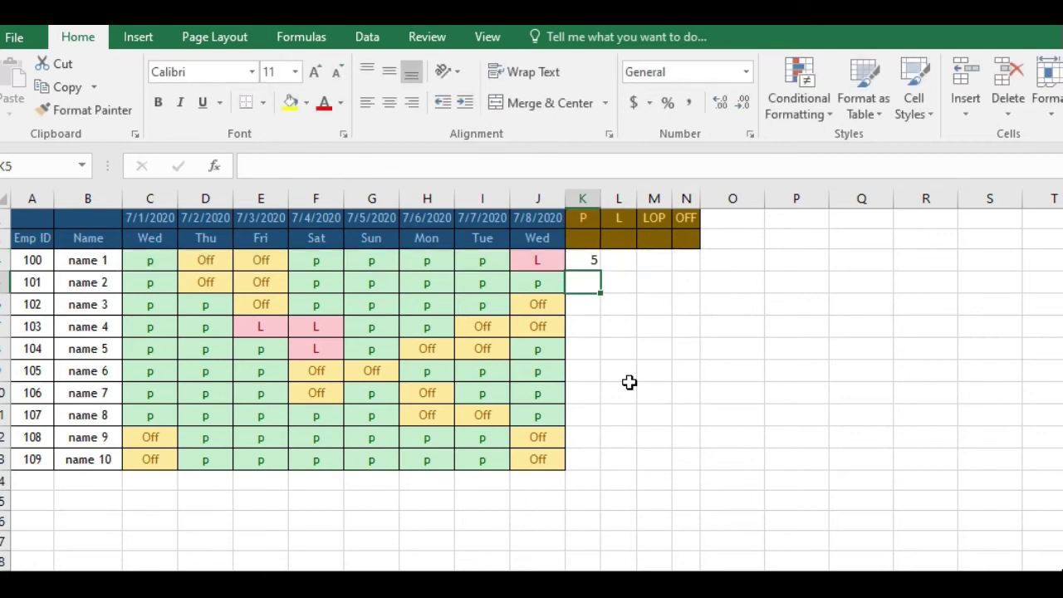
Enter =COUNTIF(C4:J4,$L$2) in L4 to count employee 100's leave days, giving 1.
click(621, 259)
text(=)
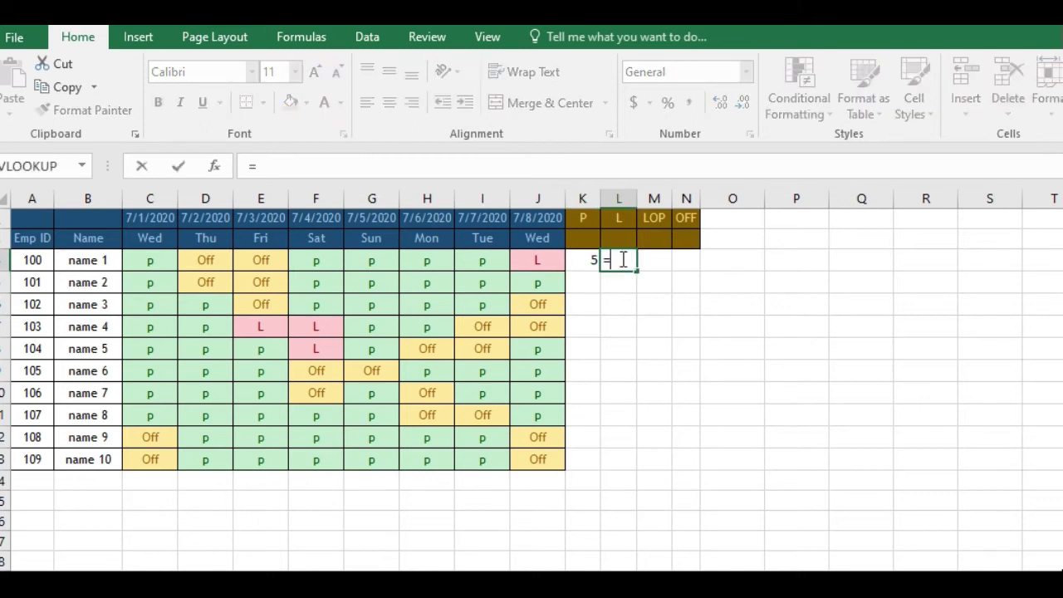
text(countif)
key(Tab)
drag(153, 260, 527, 260)
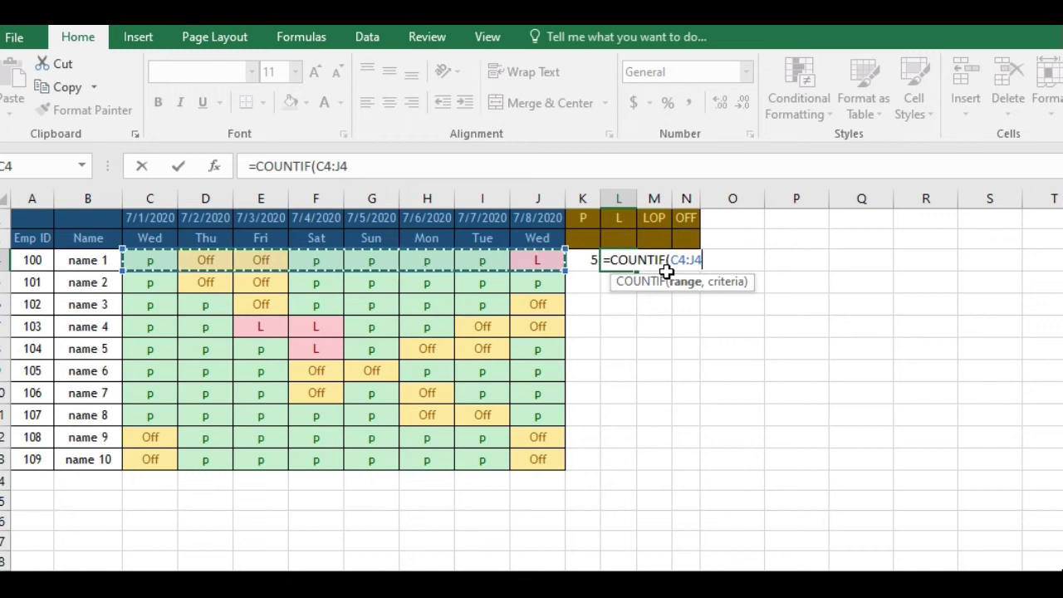
text(,)
click(626, 223)
key(F4)
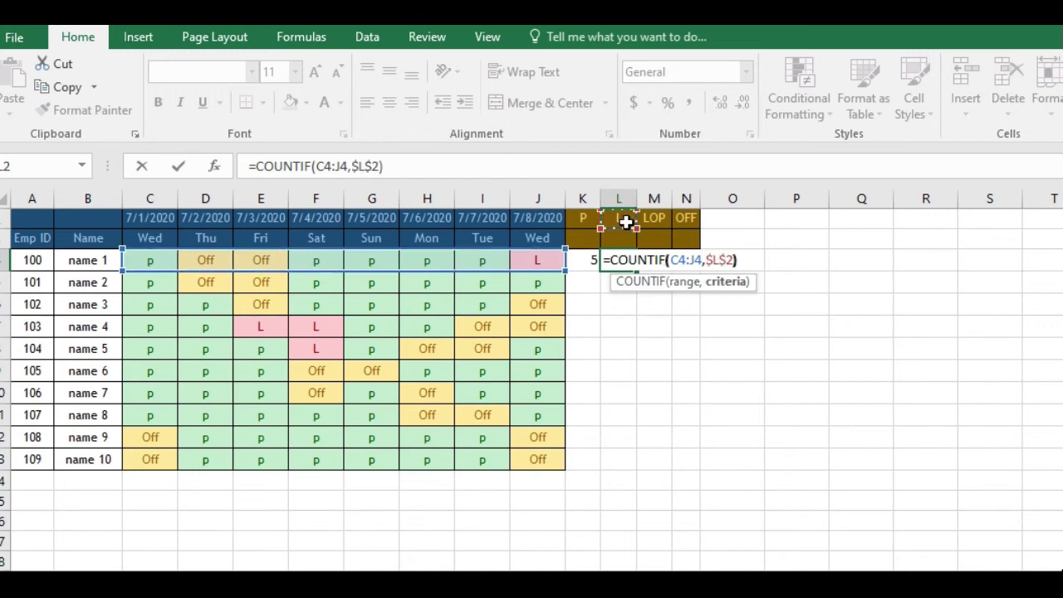
key(Return)
Recheck L4's leave formula beside the empty LOP cell M4 and reselect L4.
click(625, 260)
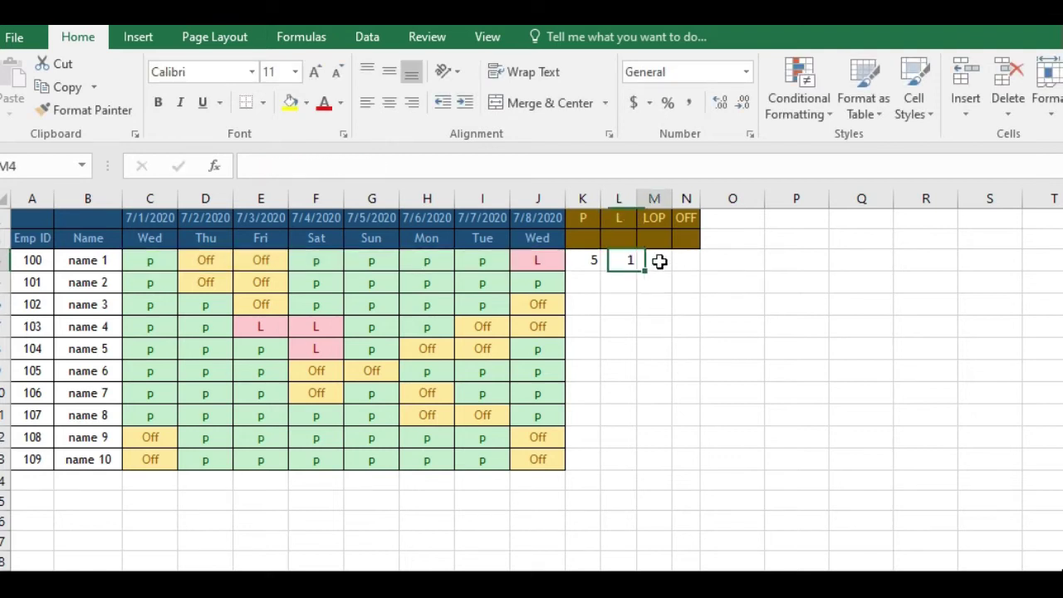
click(655, 263)
click(621, 261)
click(653, 263)
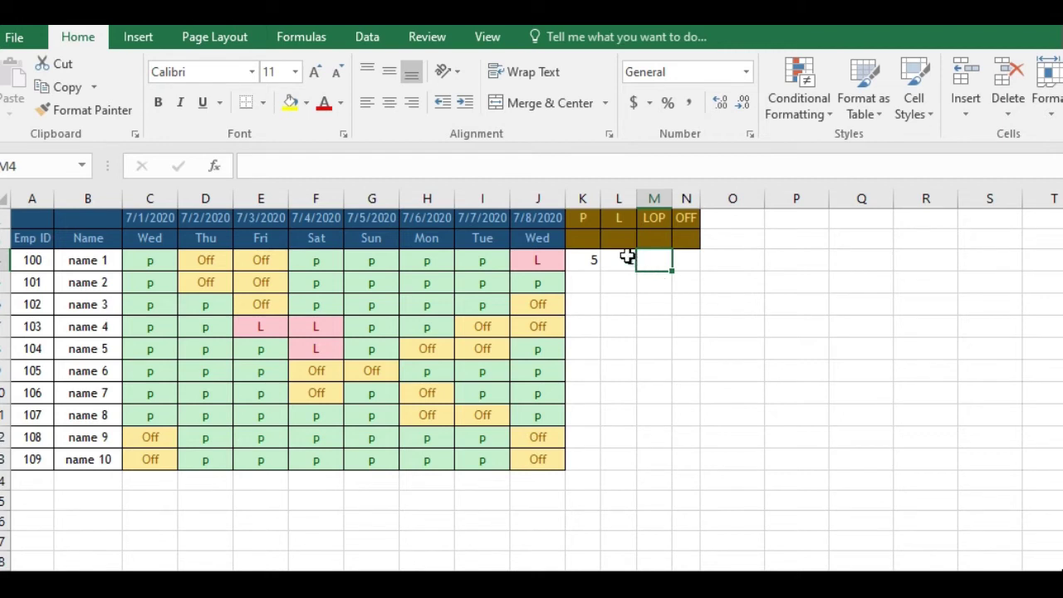
click(630, 261)
Copy the leave formula into M4 and adjust it to count LOP days in C4:J4 against header M2.
key(ctrl+c)
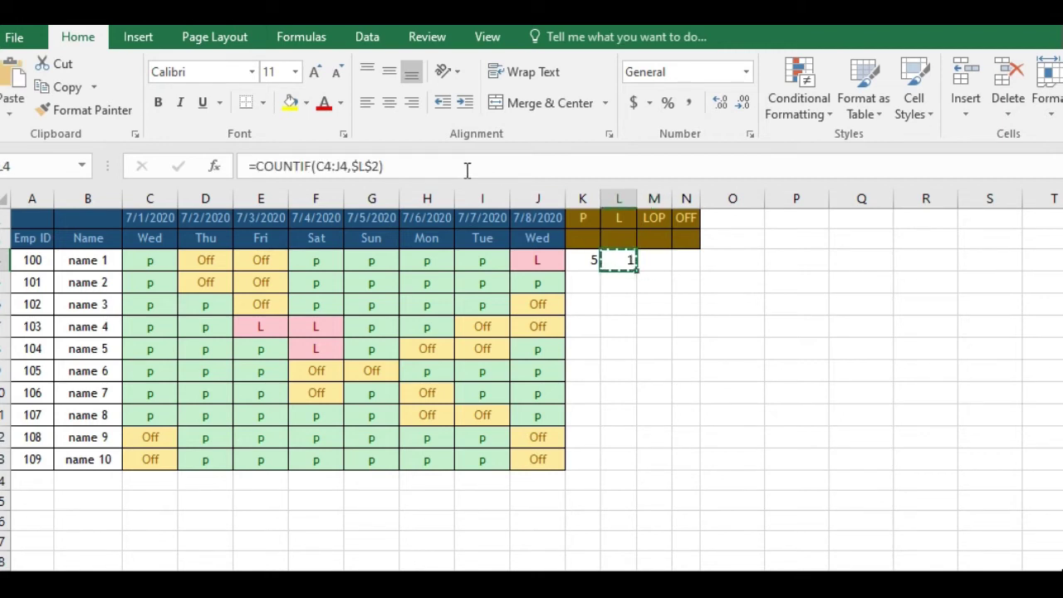
click(661, 259)
key(ctrl+v)
key(Escape)
click(328, 169)
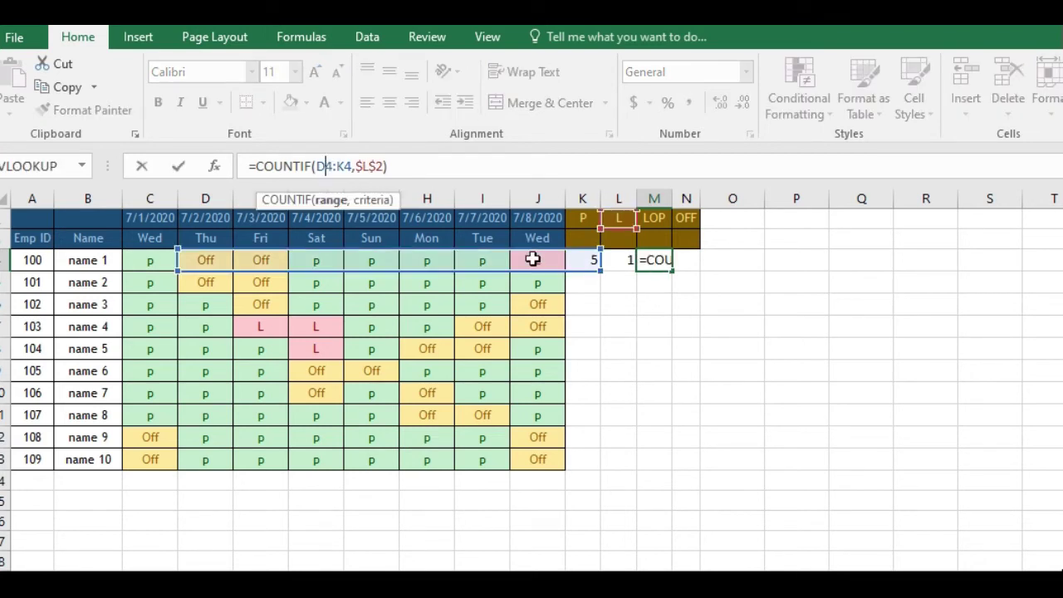
drag(147, 268, 170, 269)
drag(621, 229, 653, 227)
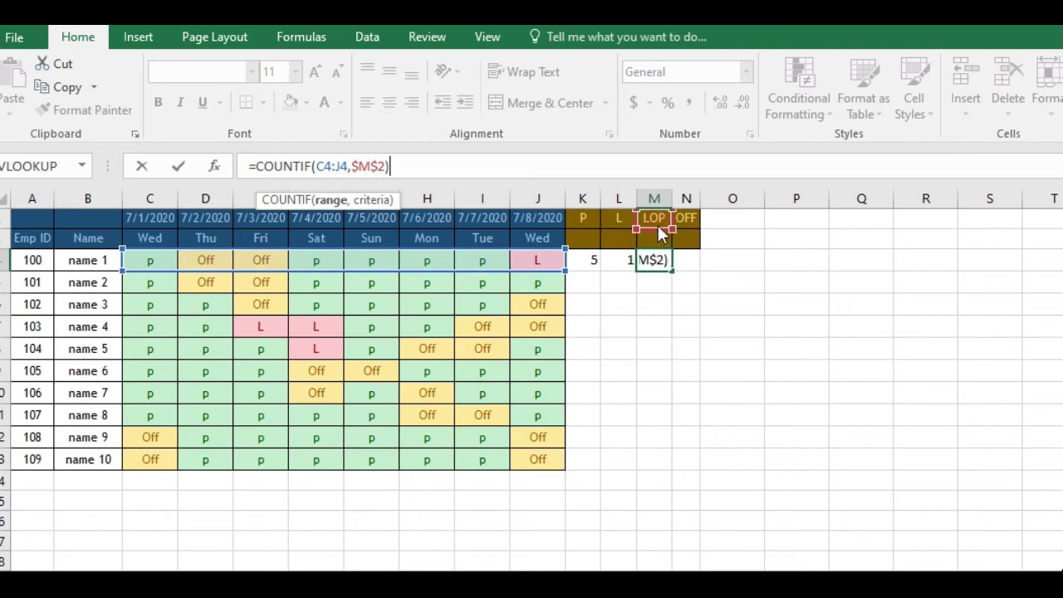
key(Return)
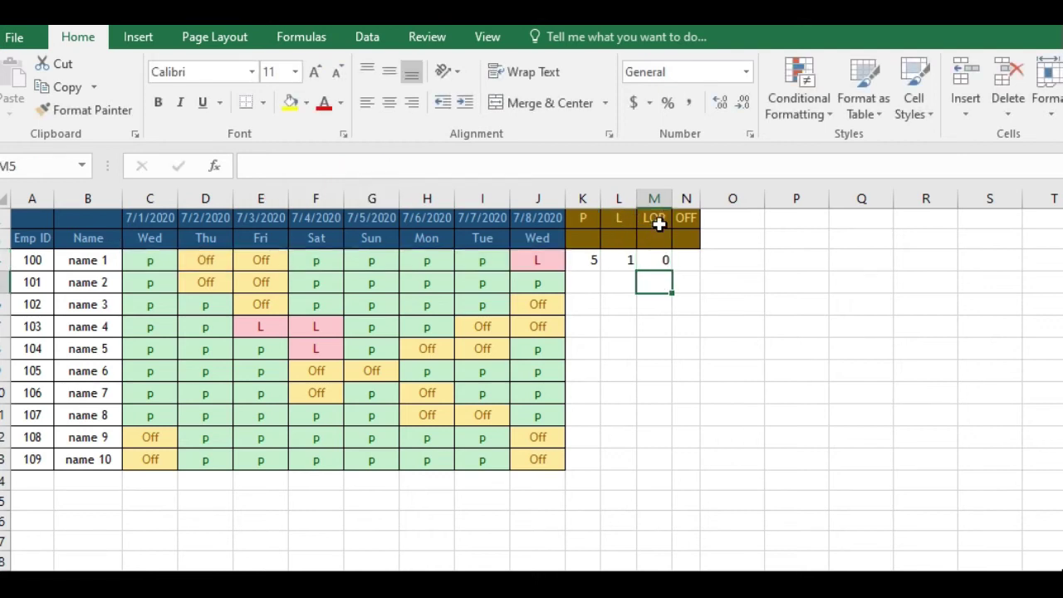
Copy the count into N4 and correct it to count OFF days in C4:J4, showing 2.
key(Up)
key(ctrl+c)
key(Right)
key(ctrl+v)
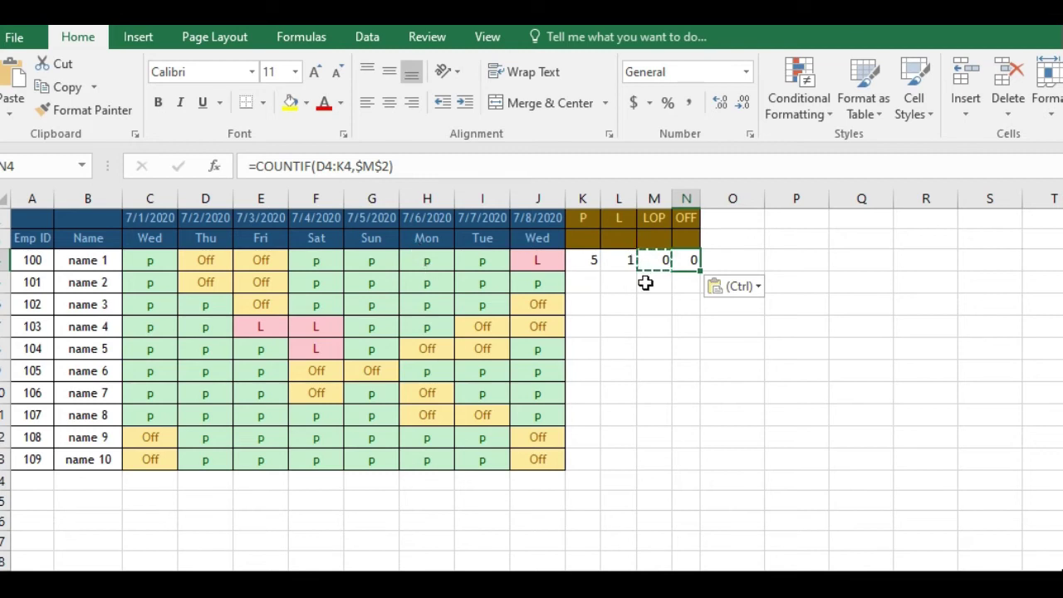
key(Escape)
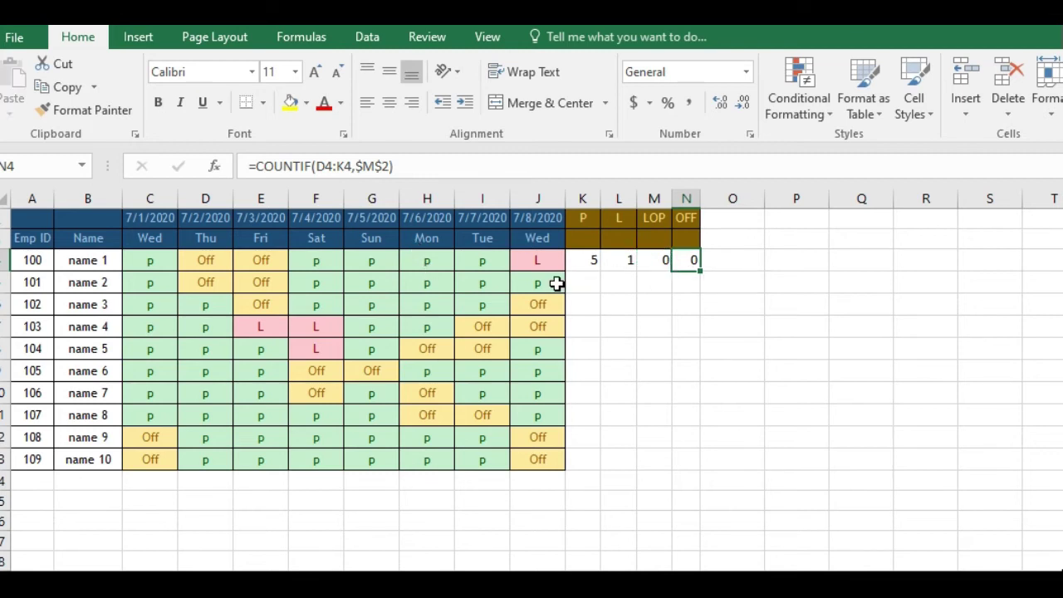
key(F2)
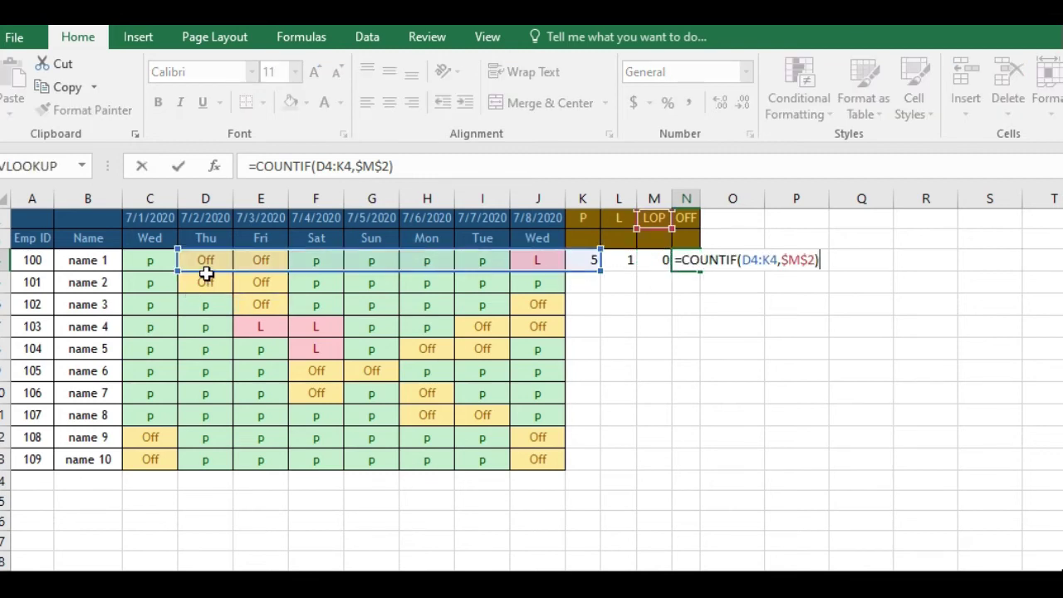
drag(206, 272, 170, 269)
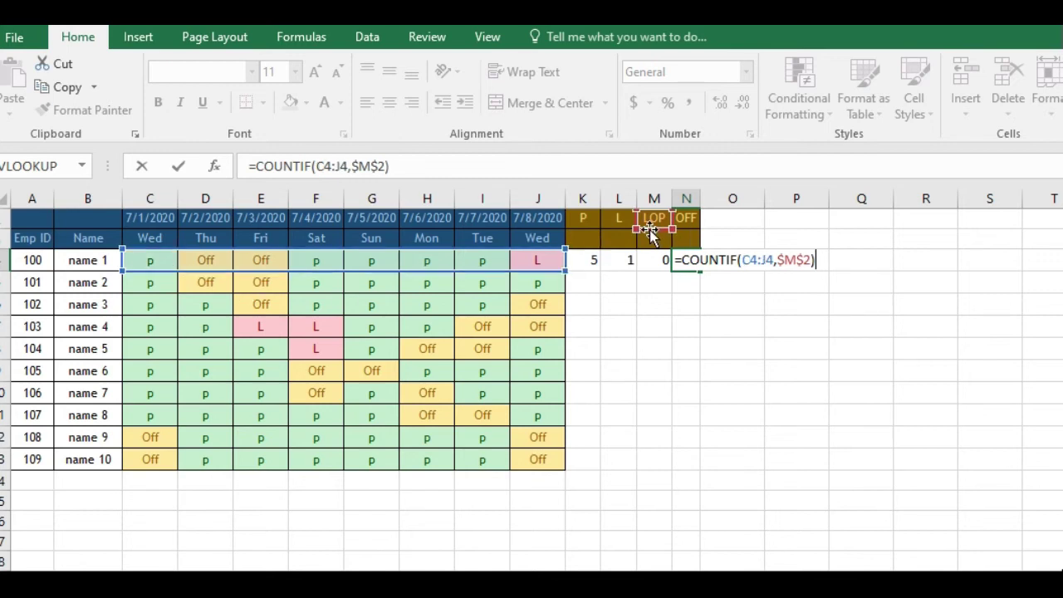
drag(650, 231, 685, 221)
key(Return)
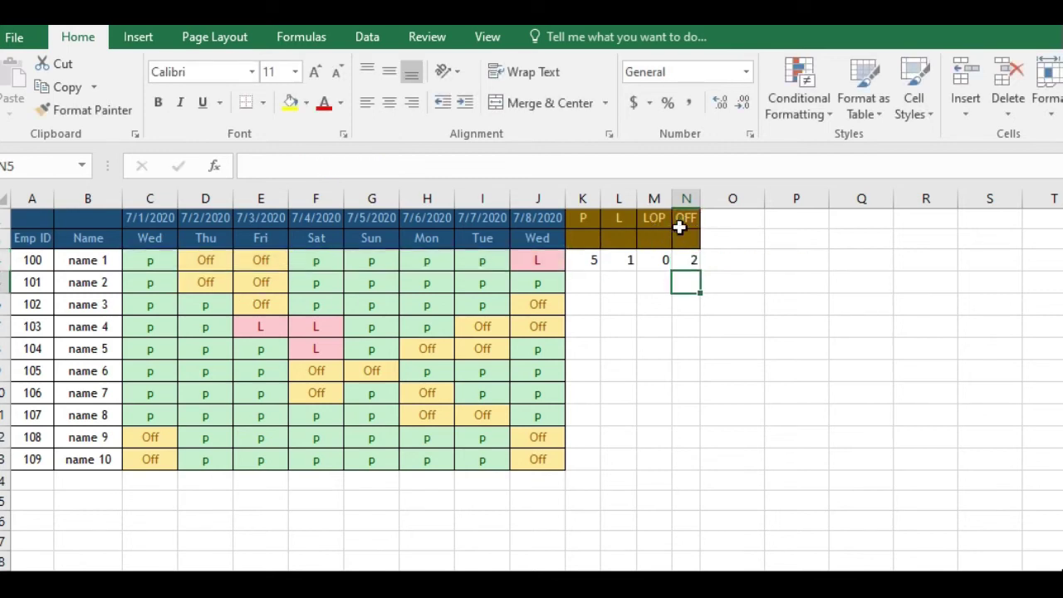
drag(586, 261, 694, 262)
Fill the K4:N4 count formulas down to row 13 and review the row 3 weekday formulas.
double_click(700, 271)
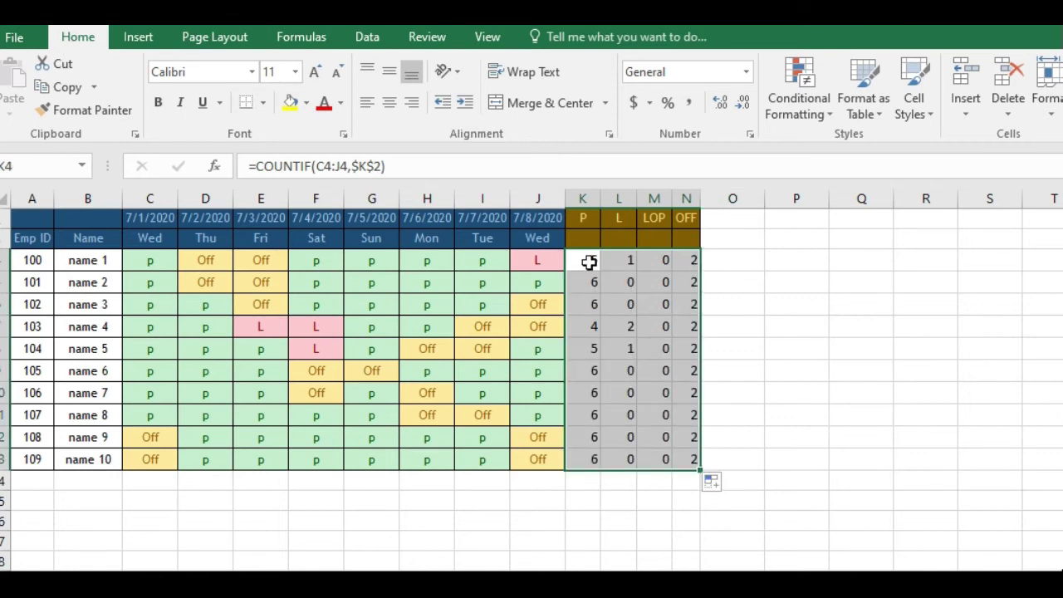
click(588, 262)
click(145, 239)
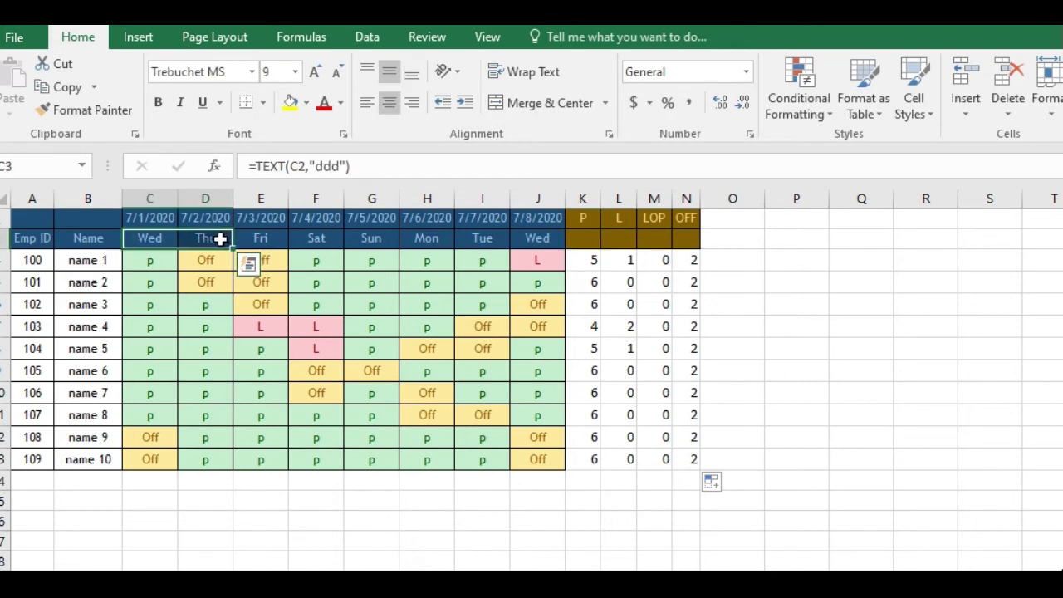
click(260, 239)
click(320, 241)
click(370, 241)
click(425, 241)
click(480, 240)
click(538, 240)
Fill the C3 weekday formula across to J3 and check the filled P and L counts.
click(153, 241)
drag(177, 249, 545, 240)
click(604, 279)
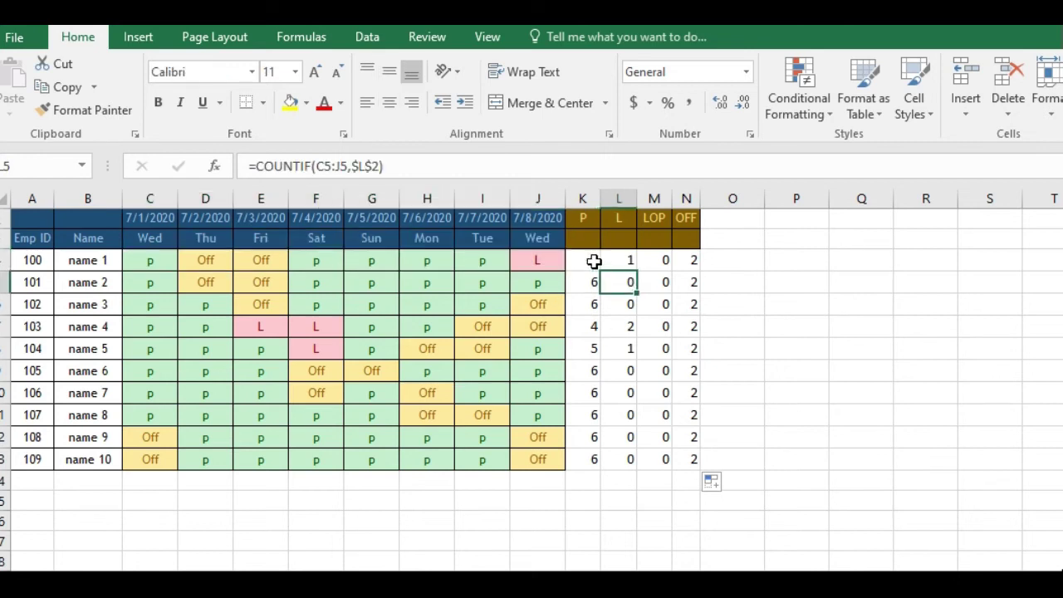
click(592, 261)
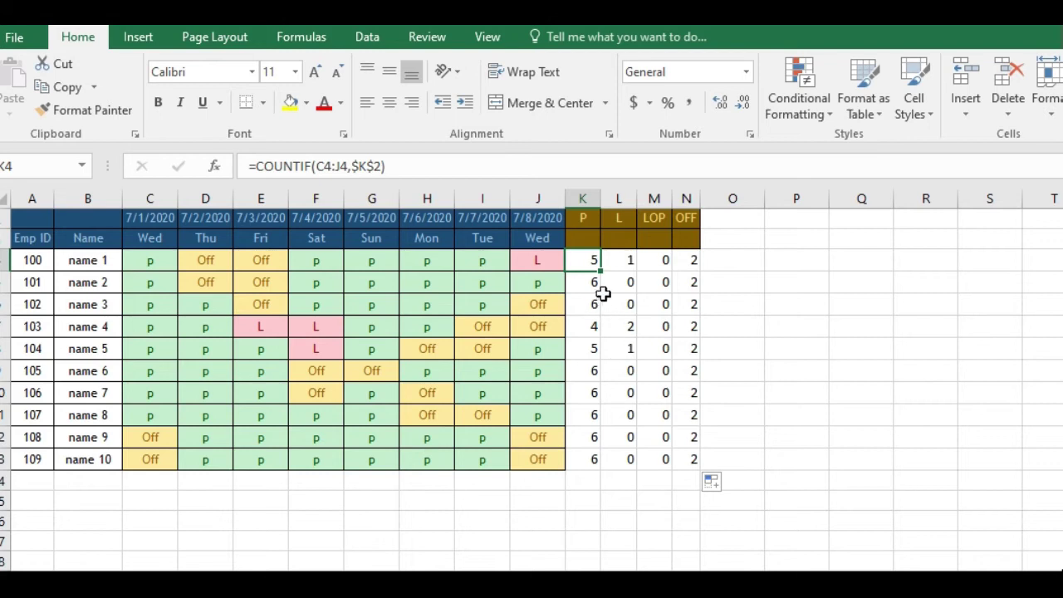
drag(599, 286, 675, 464)
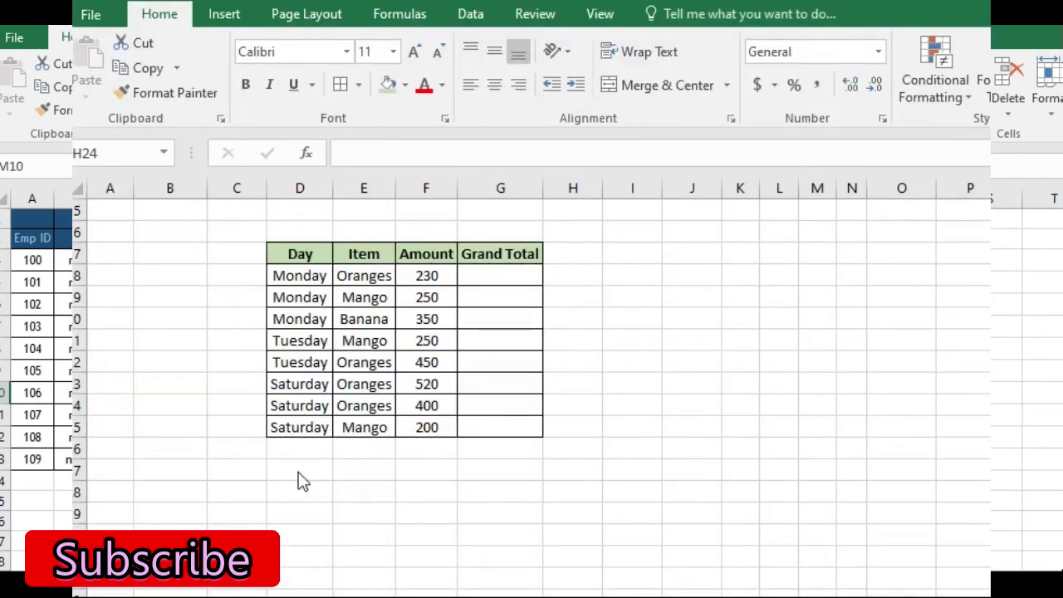
Abandon an unfinished SUMIF in the first Grand Total cell and select the Amount values F18:F25.
click(505, 279)
text(=sumif)
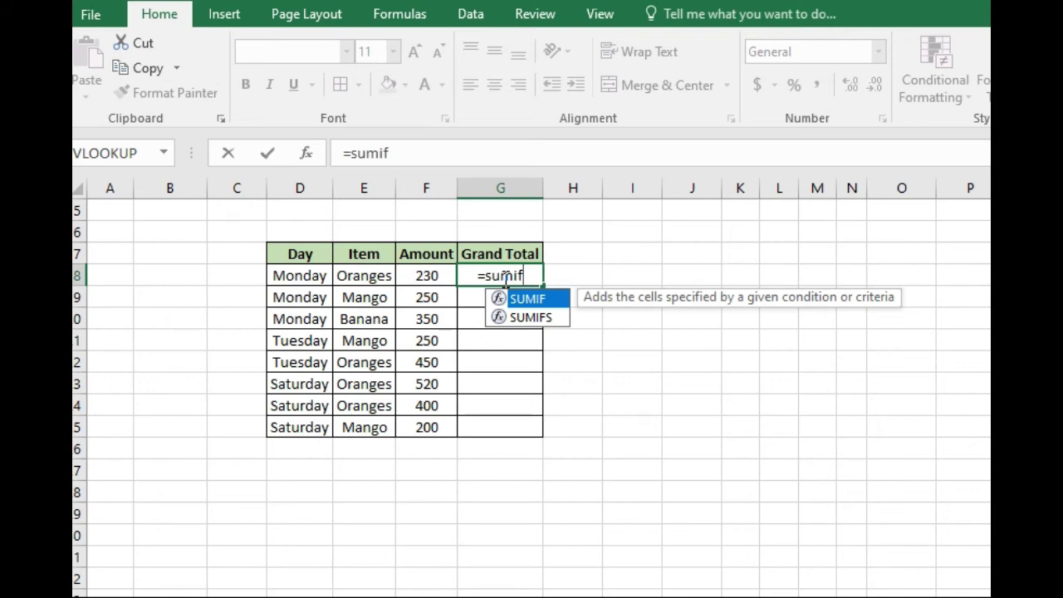
key(Escape)
key(Escape)
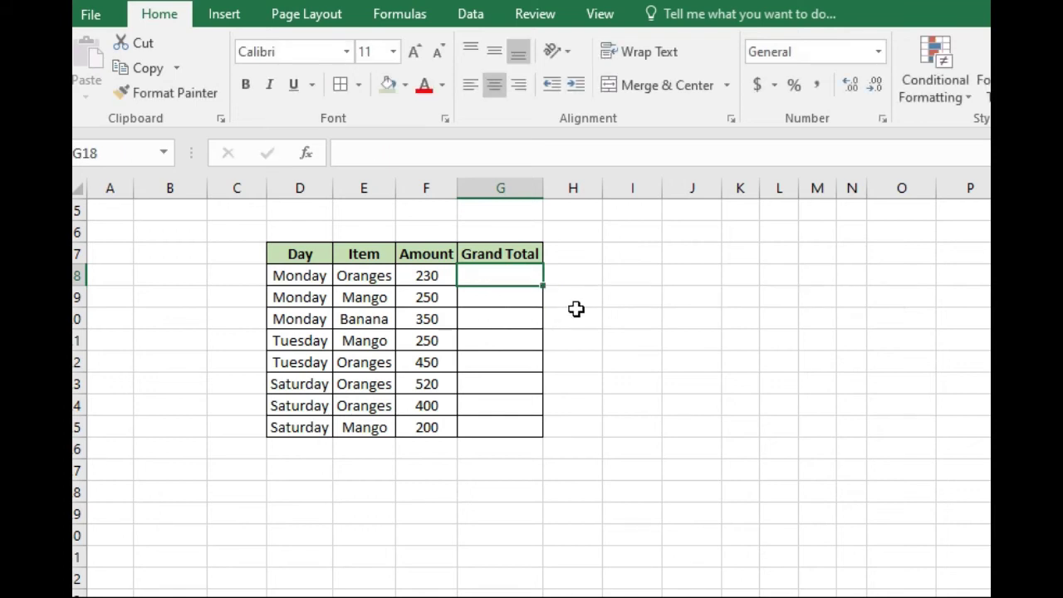
drag(421, 278, 422, 427)
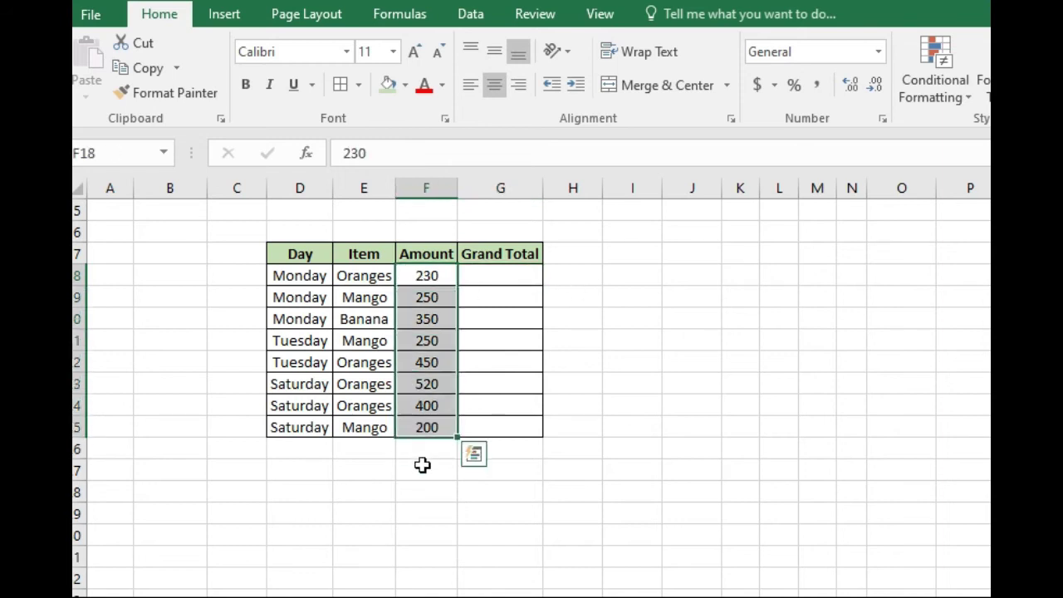
Enter =SUM(F18:F25) in F26 beneath the Amount column, totalling 2650.
click(422, 465)
key(Up)
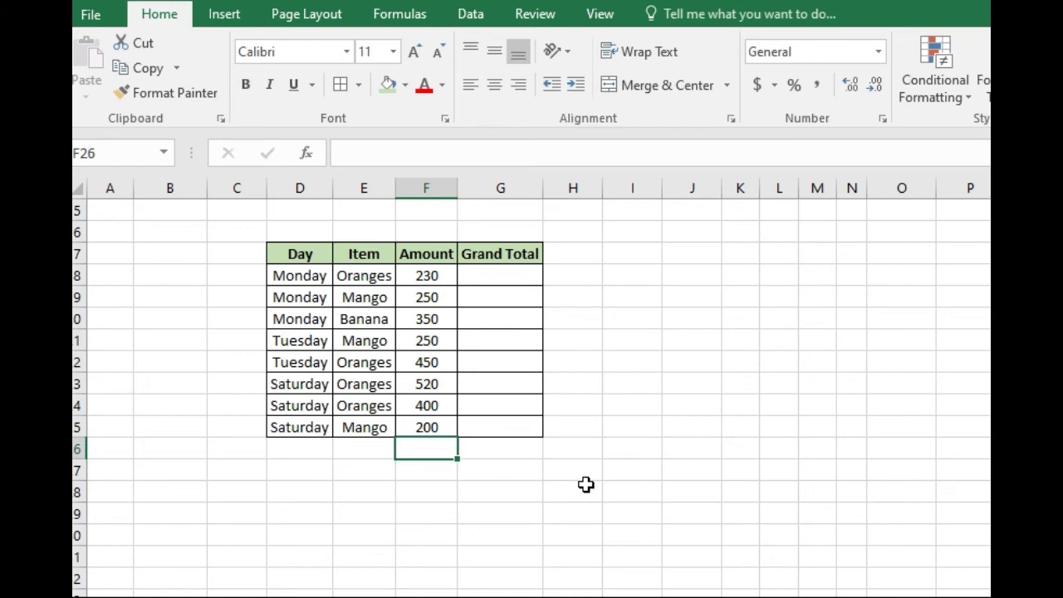
text(=sum()
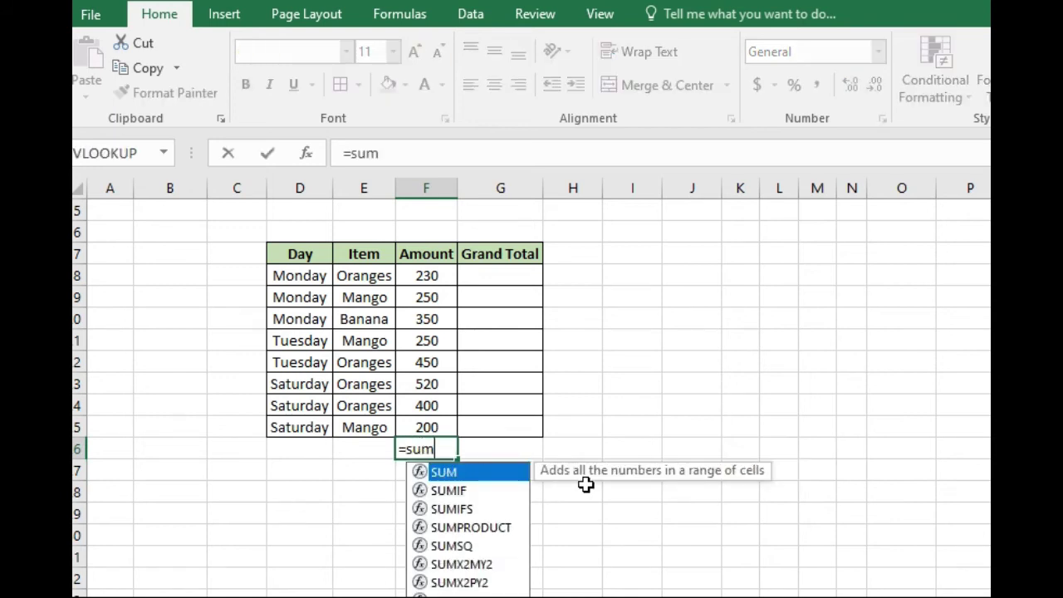
key(Up)
key(shift+Up)
key(shift+Up)
key(shift+Up)
key(shift+Up)
key(shift+Up)
key(shift+Up)
key(shift+Up)
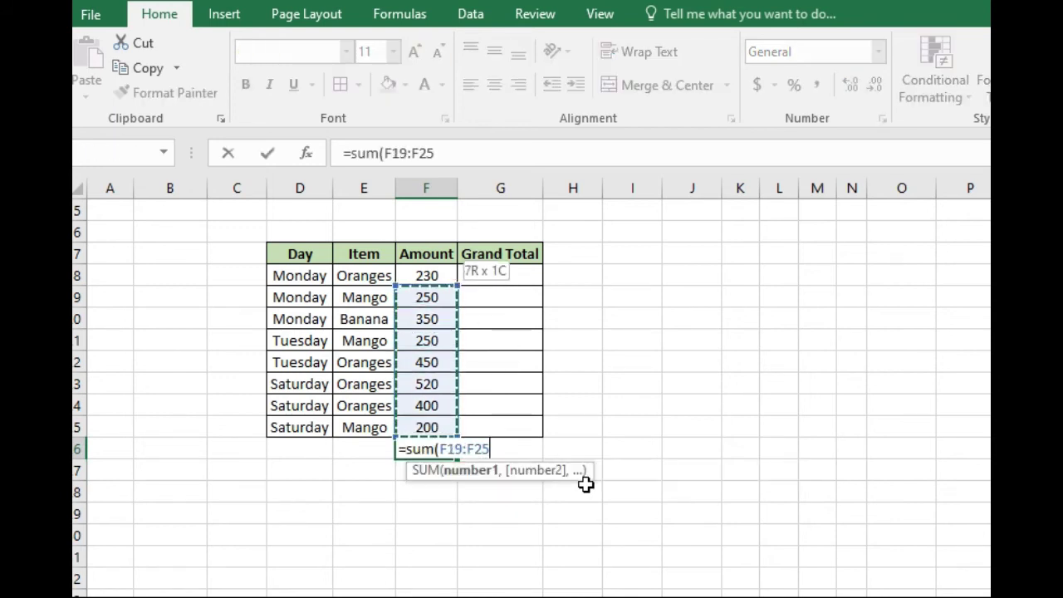
text())
key(Return)
text(..)
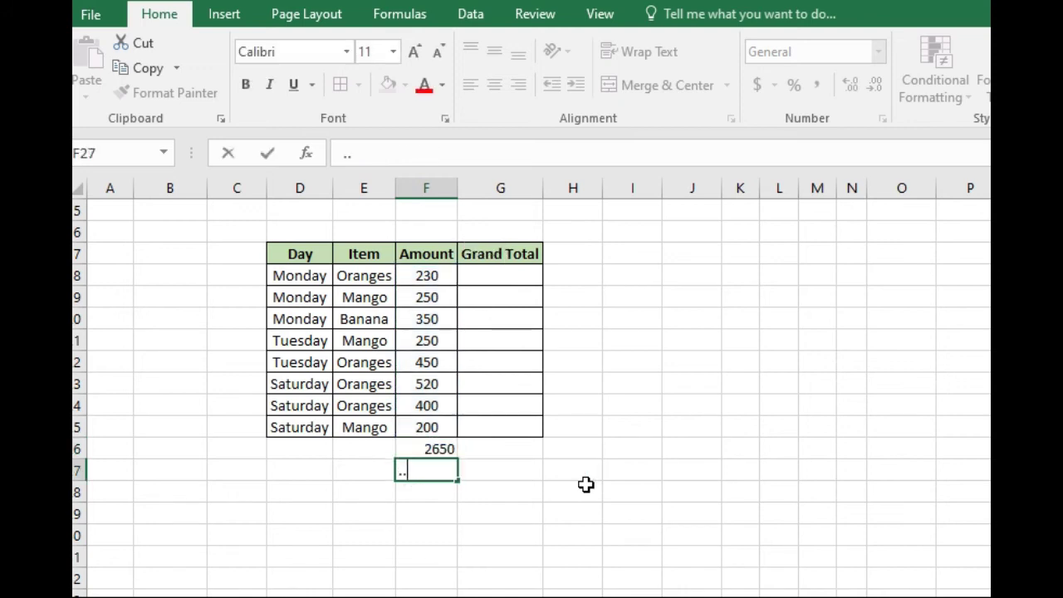
key(Escape)
key(Down)
key(Up)
key(Up)
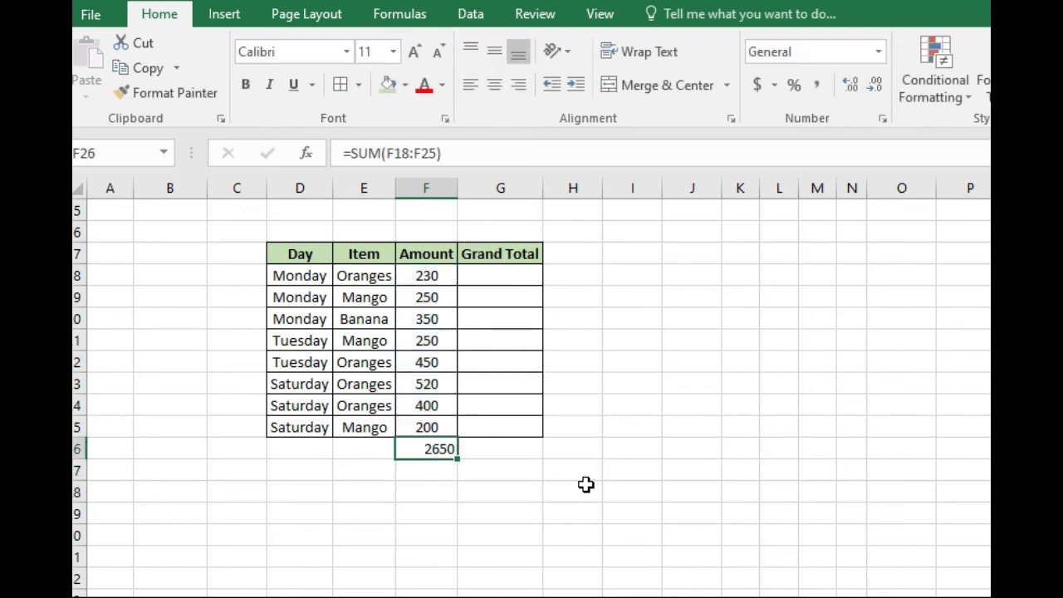
key(Up)
key(Up)
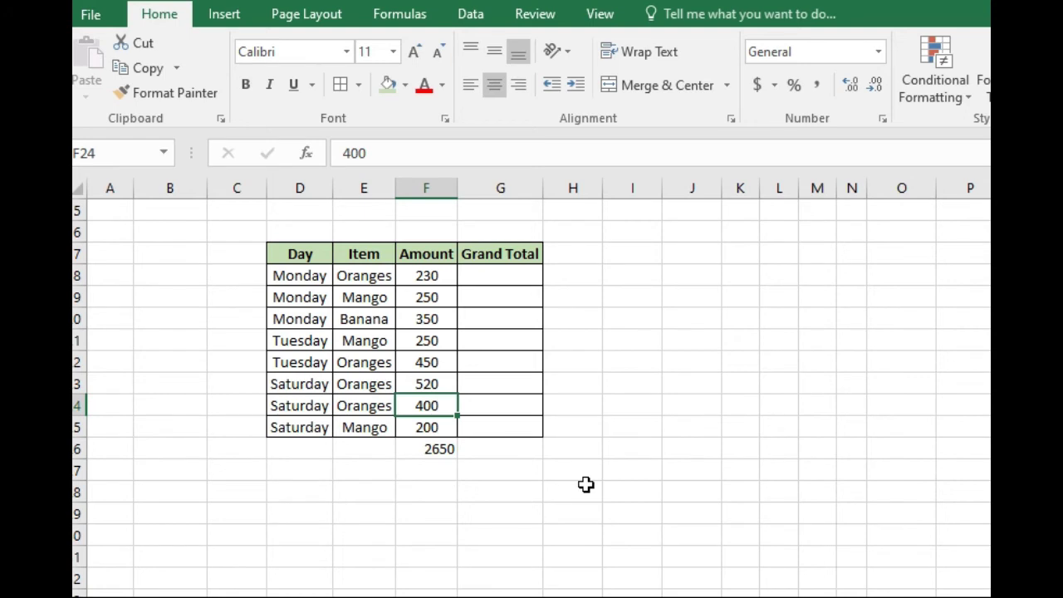
key(Up)
key(Up)
key(Up)
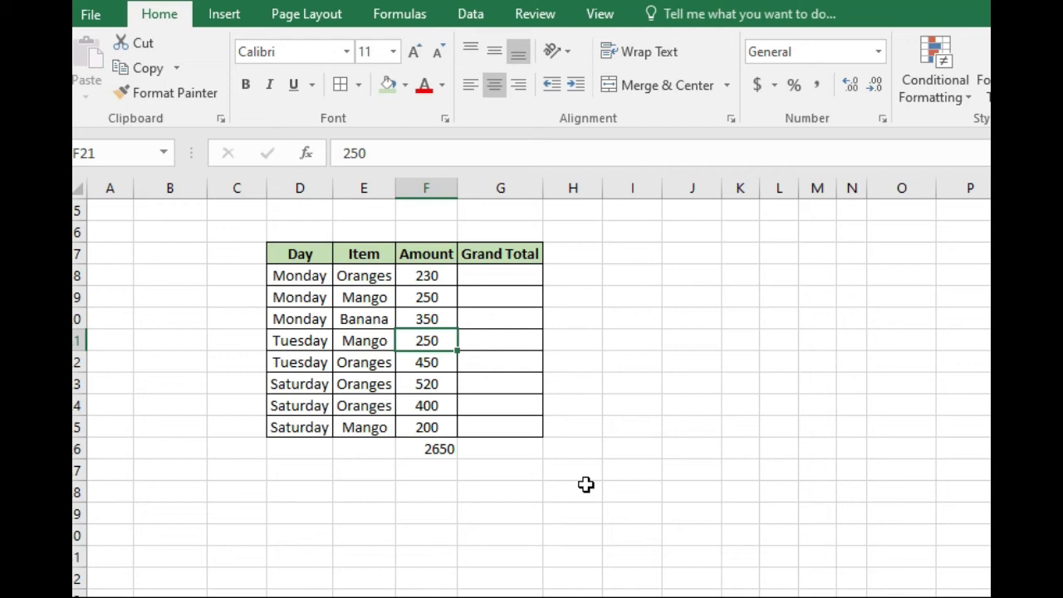
key(Up)
key(Up)
key(Up)
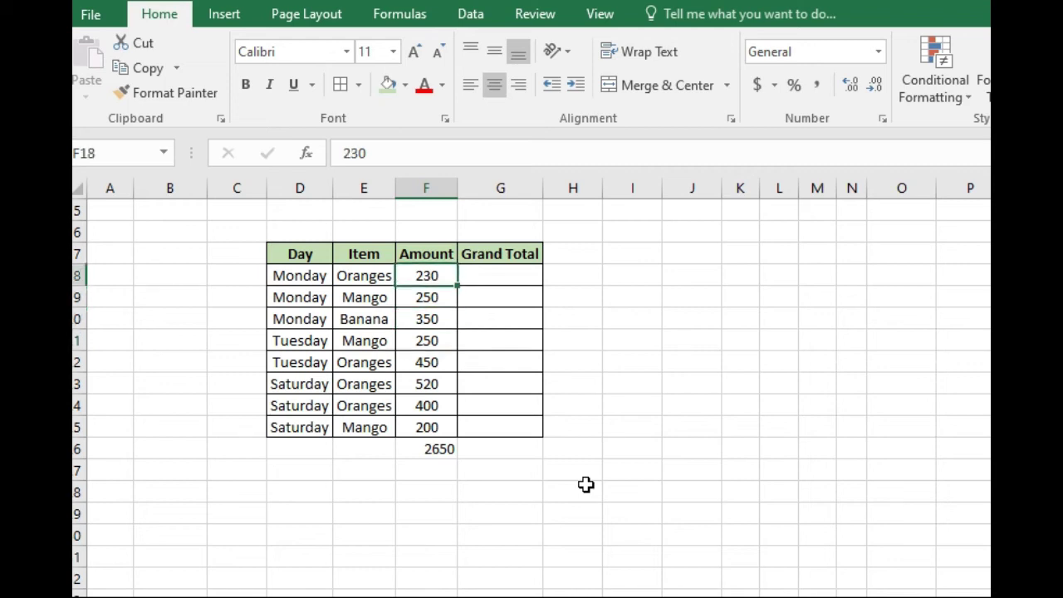
key(shift+Down)
key(shift+Down)
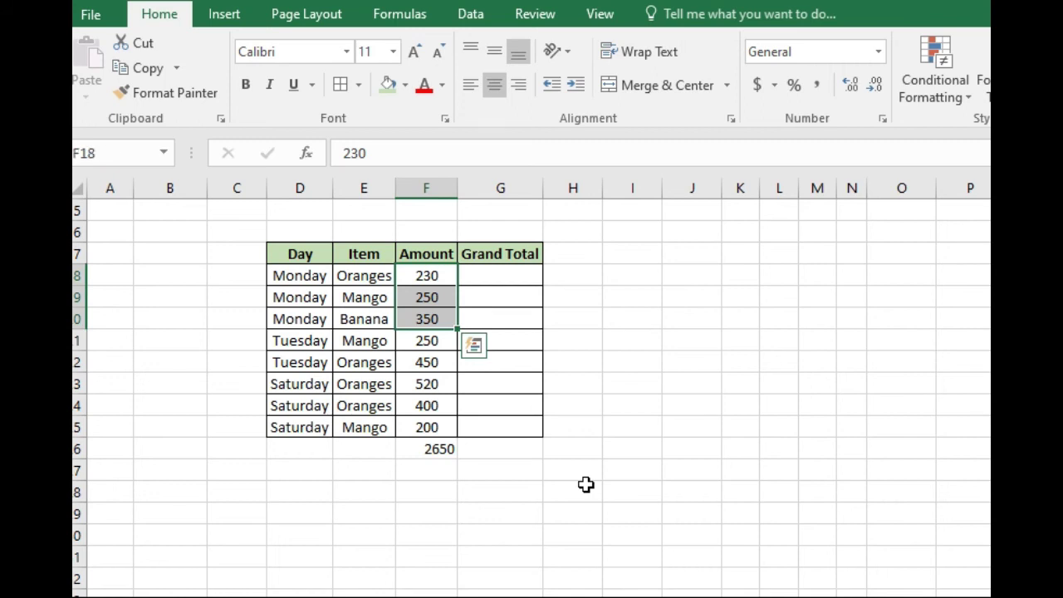
key(Up)
In G18, start a SUMIF with condition range D18:D25 and criterion "Monday".
key(Right)
key(Down)
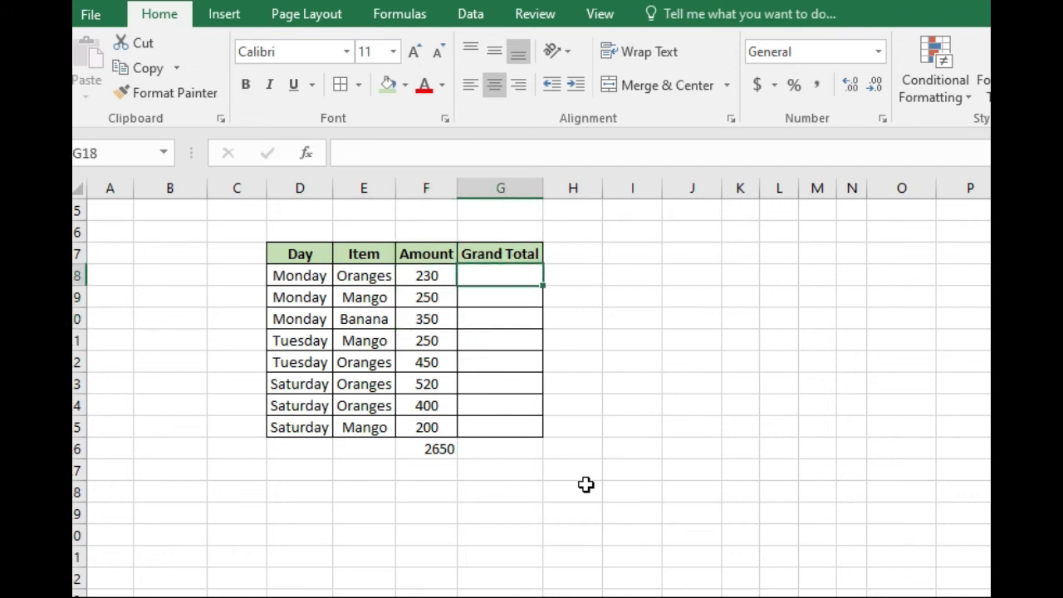
text(=sumif)
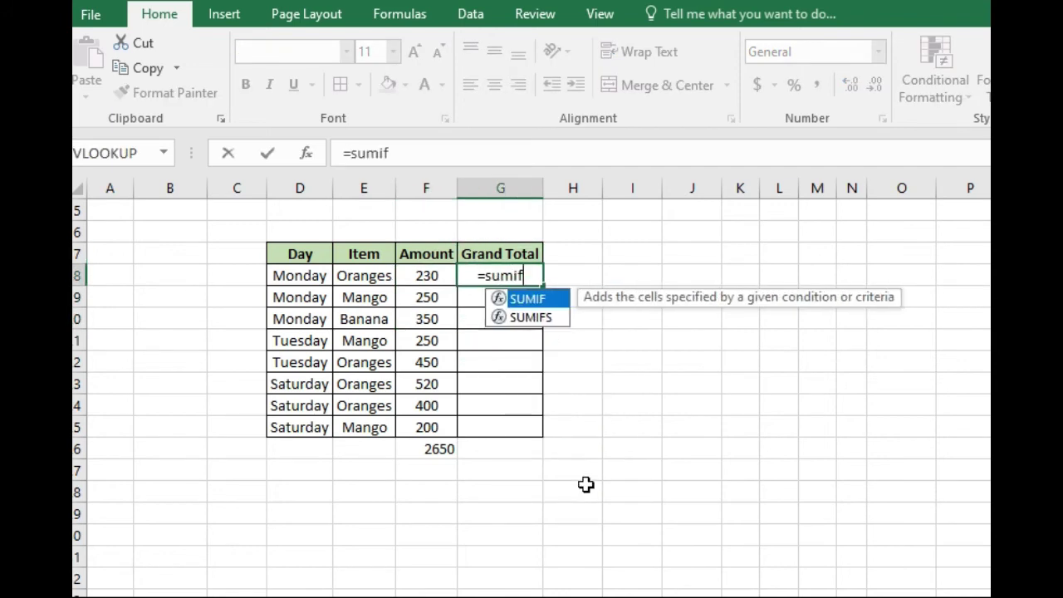
key(Tab)
key(Left)
key(Left)
key(Left)
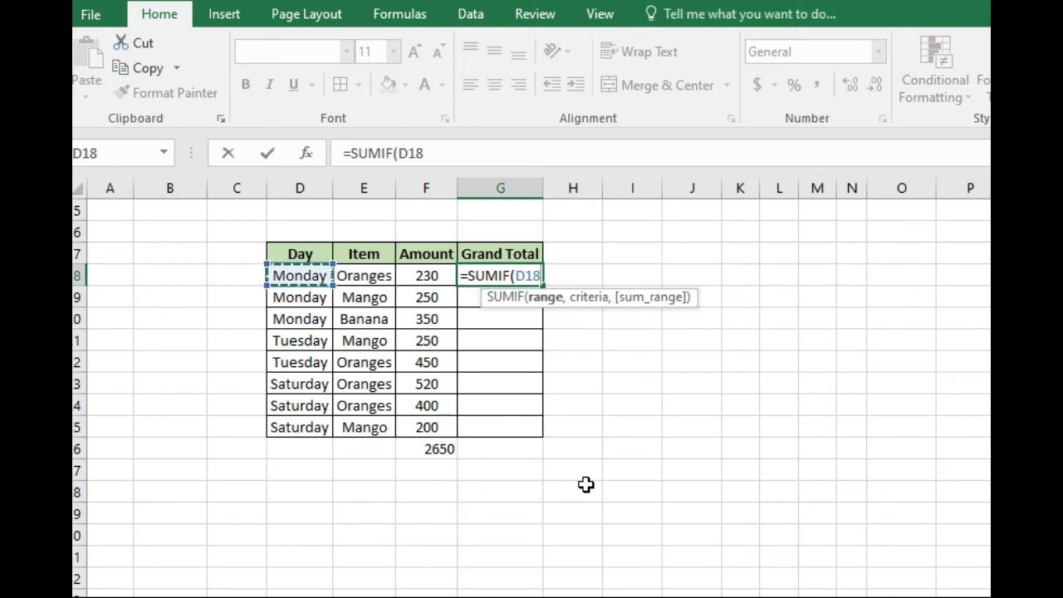
key(ctrl+shift+Down)
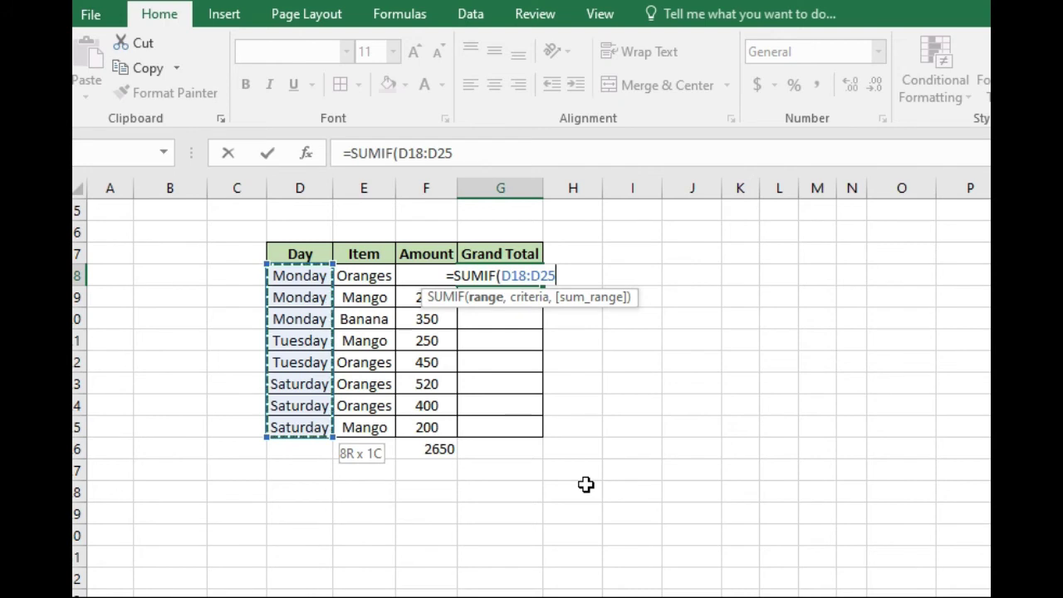
text(,")
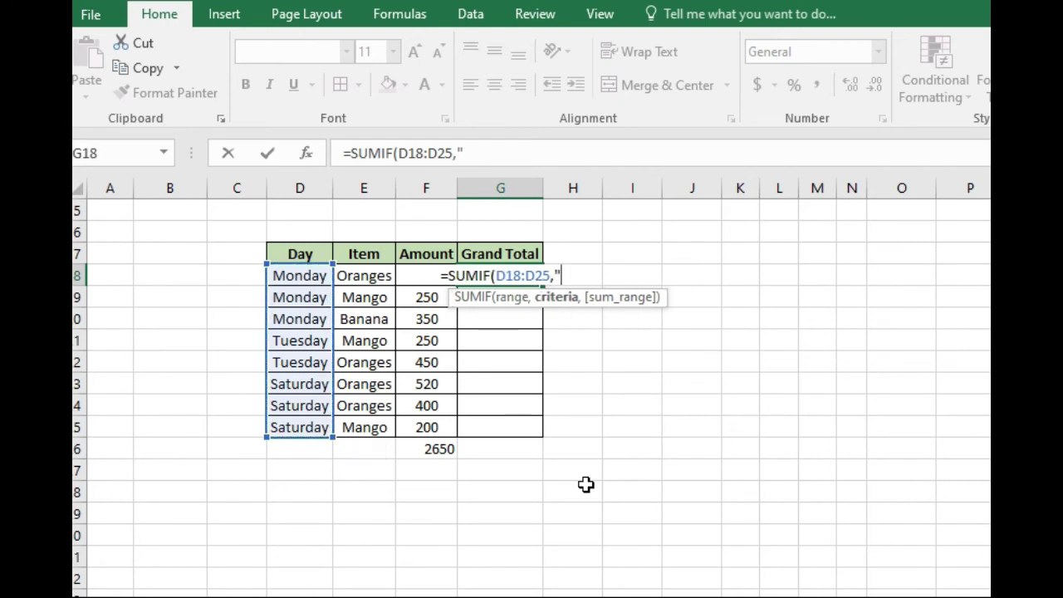
text(Monday",)
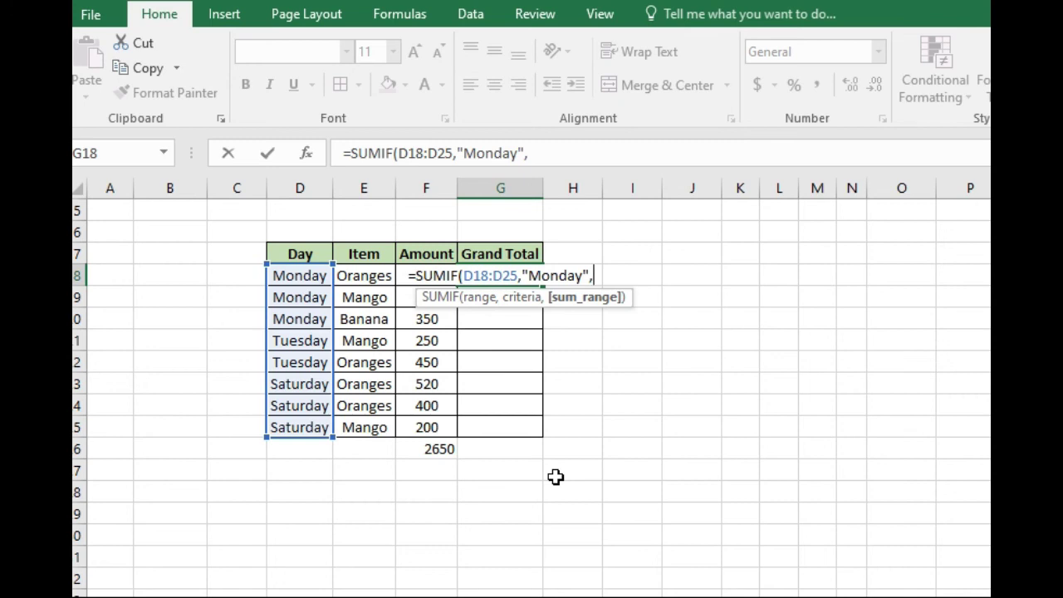
Finish the SUMIF with sum range F18:F25, giving 830, and copy G18.
key(Left)
key(Left)
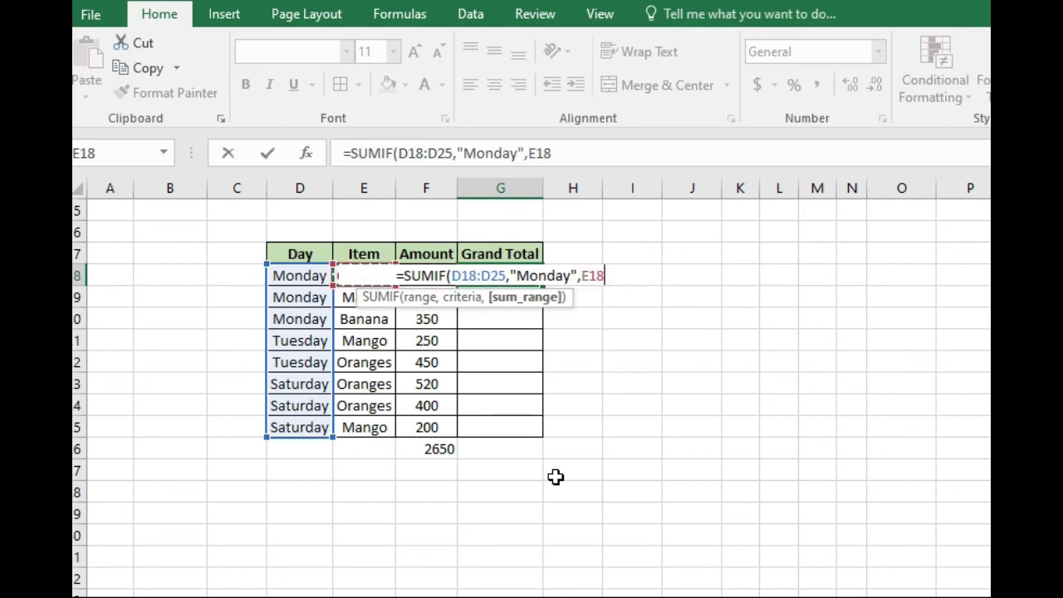
key(Right)
key(shift+Down)
key(shift+Down)
key(shift+Down)
key(shift+Down)
key(shift+Down)
key(shift+Down)
key(shift+Down)
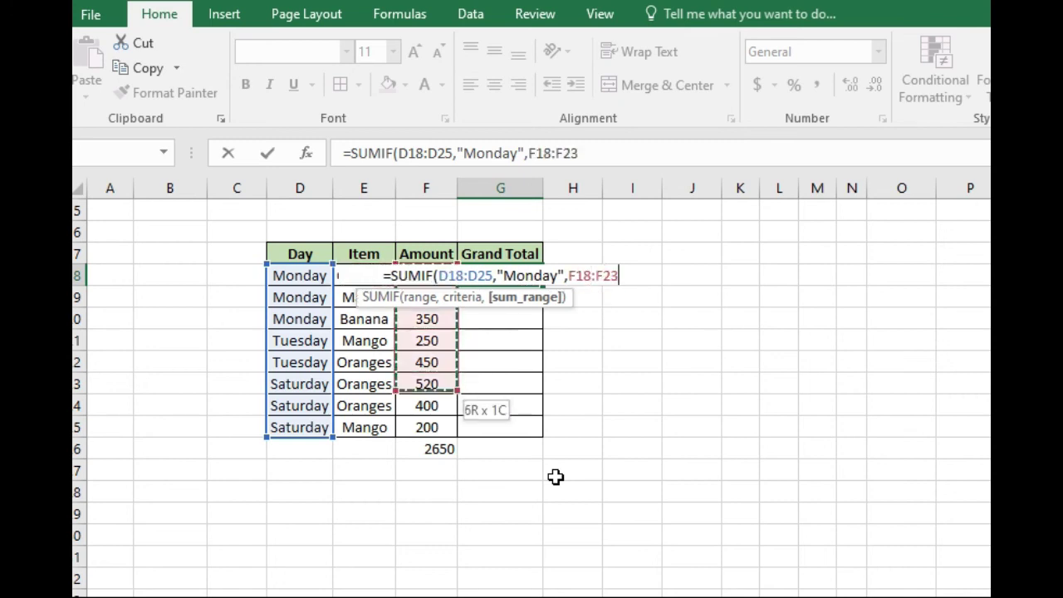
text())
key(Return)
key(Up)
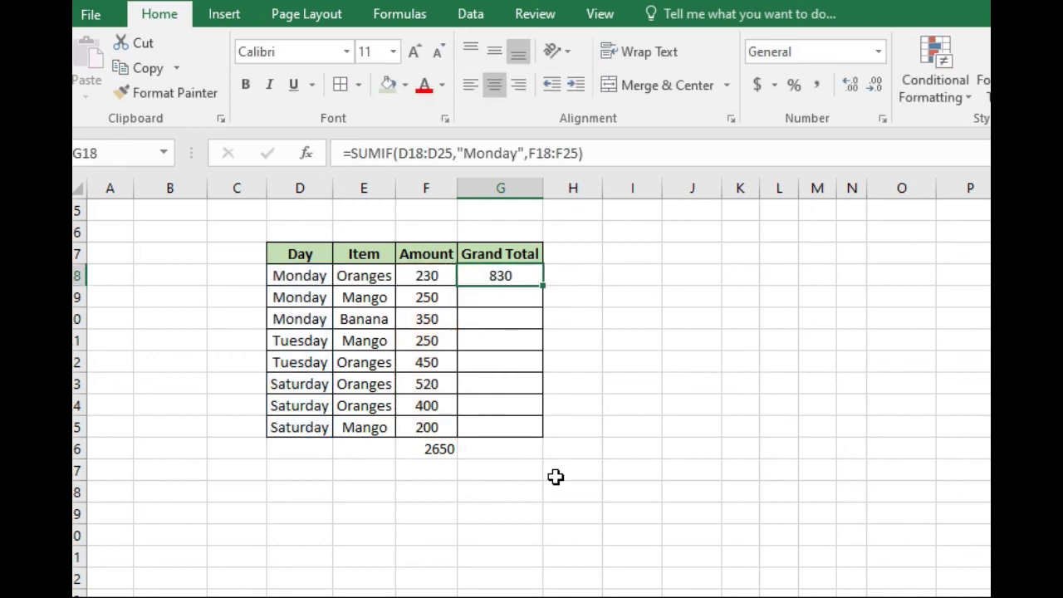
key(ctrl+c)
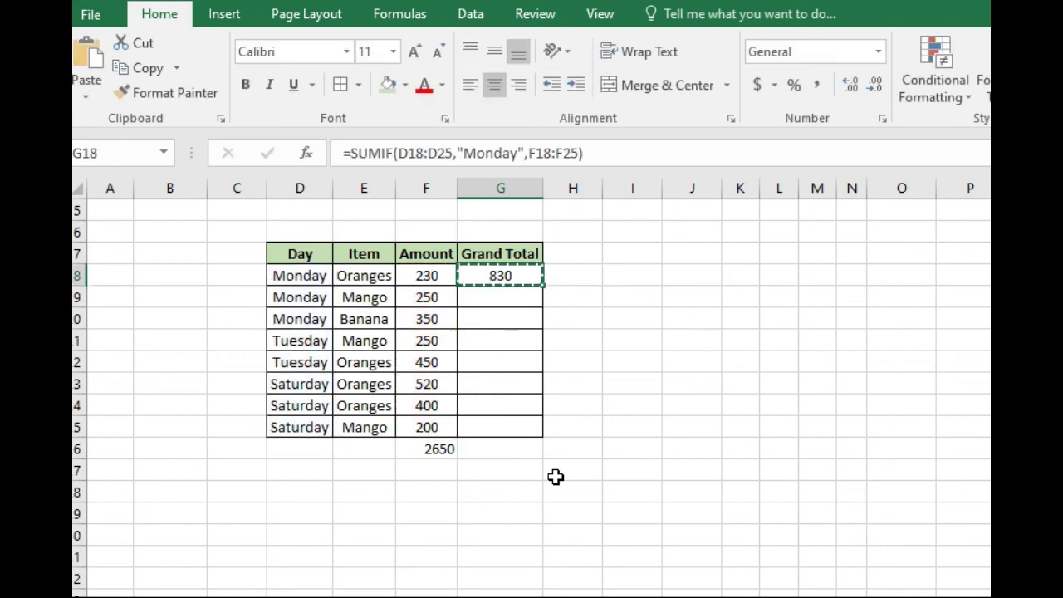
In G21, start =SUMIF( with condition range D18:D25, correcting the mistyped function name.
key(Escape)
key(Down)
key(Down)
key(Down)
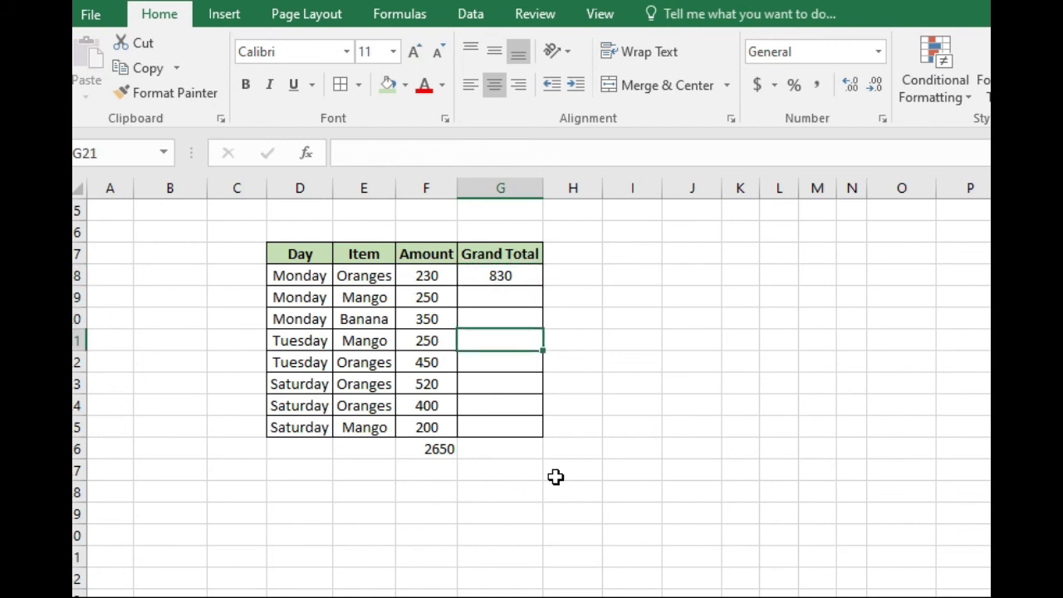
text(=counif)
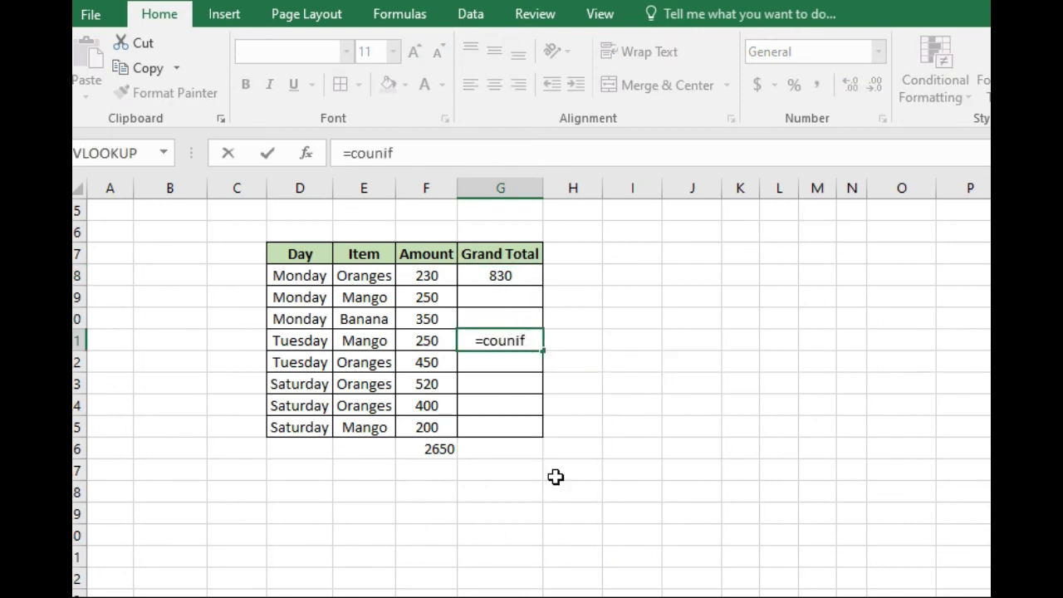
key(BackSpace)
key(BackSpace)
key(BackSpace)
key(BackSpace)
key(BackSpace)
key(BackSpace)
text(sumo)
key(BackSpace)
text(if()
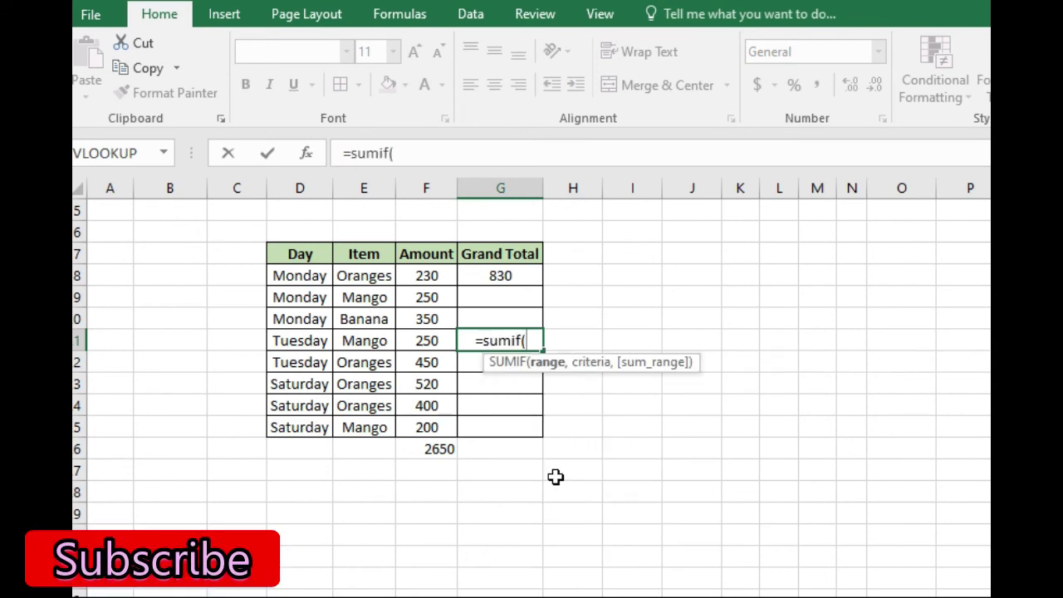
key(Left)
key(Left)
key(Left)
key(Up)
key(Up)
key(Up)
key(shift+Down)
key(shift+Down)
key(shift+Down)
key(shift+Down)
key(shift+Down)
key(shift+Down)
key(shift+Down)
text(,)
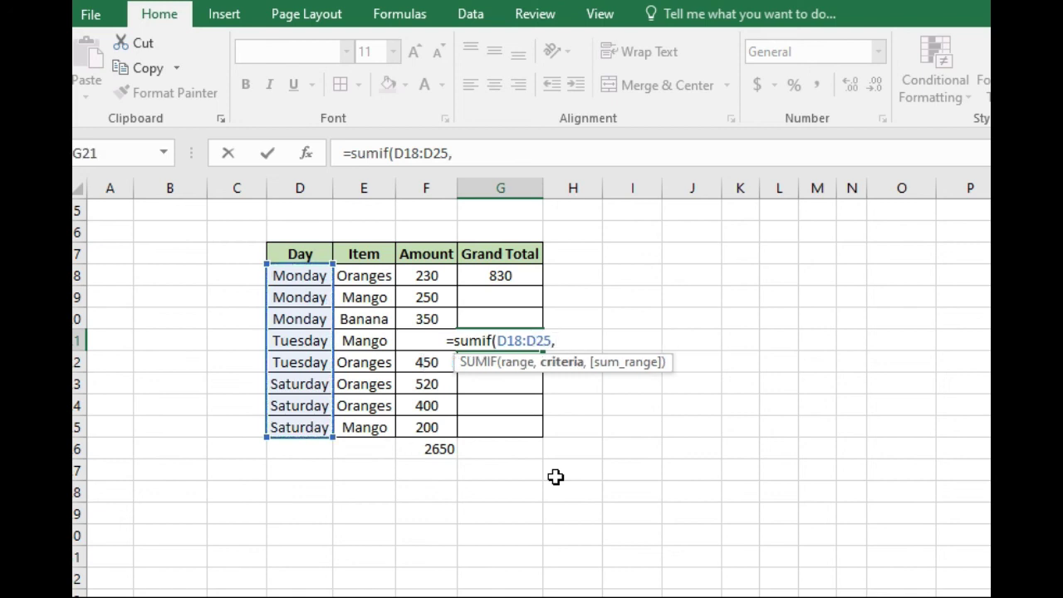
Add criterion "Saturday" and sum range F18:F25 to get Saturday's total of 1120.
key(Up)
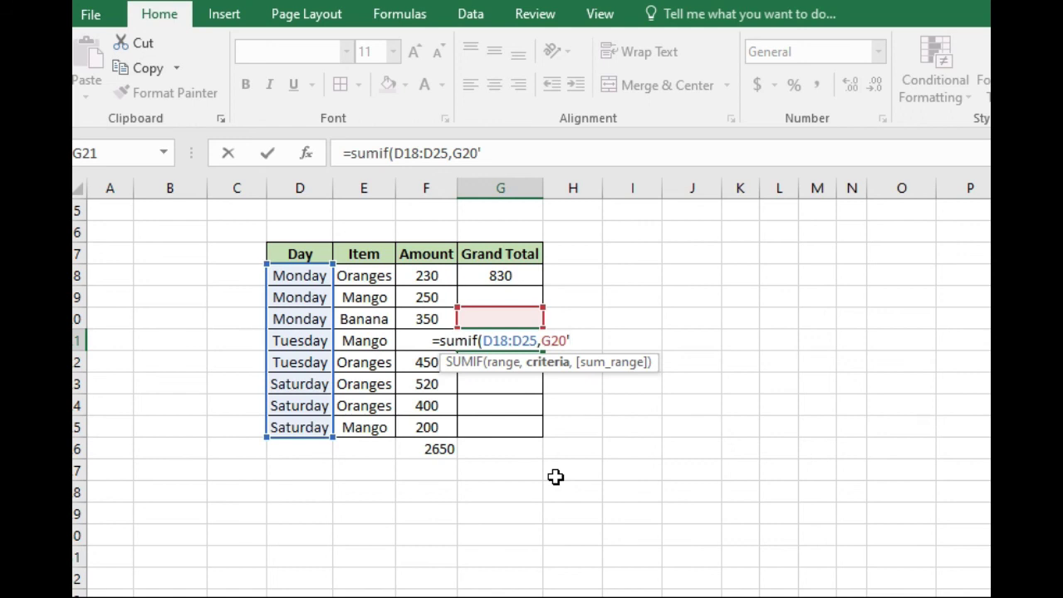
key(BackSpace)
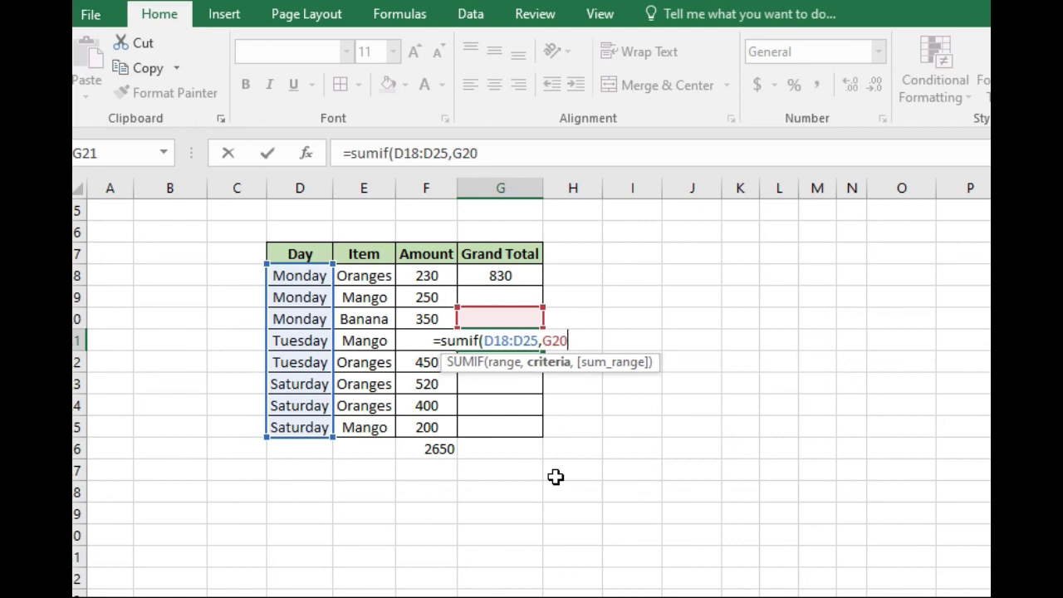
key(BackSpace)
key(BackSpace)
key(BackSpace)
text("Saturday)
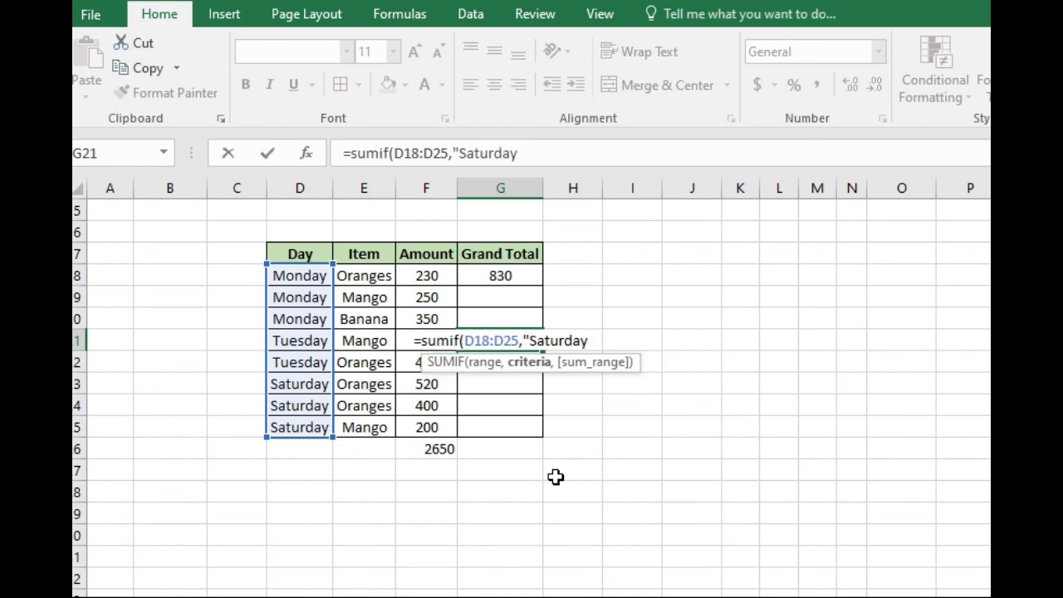
text(",)
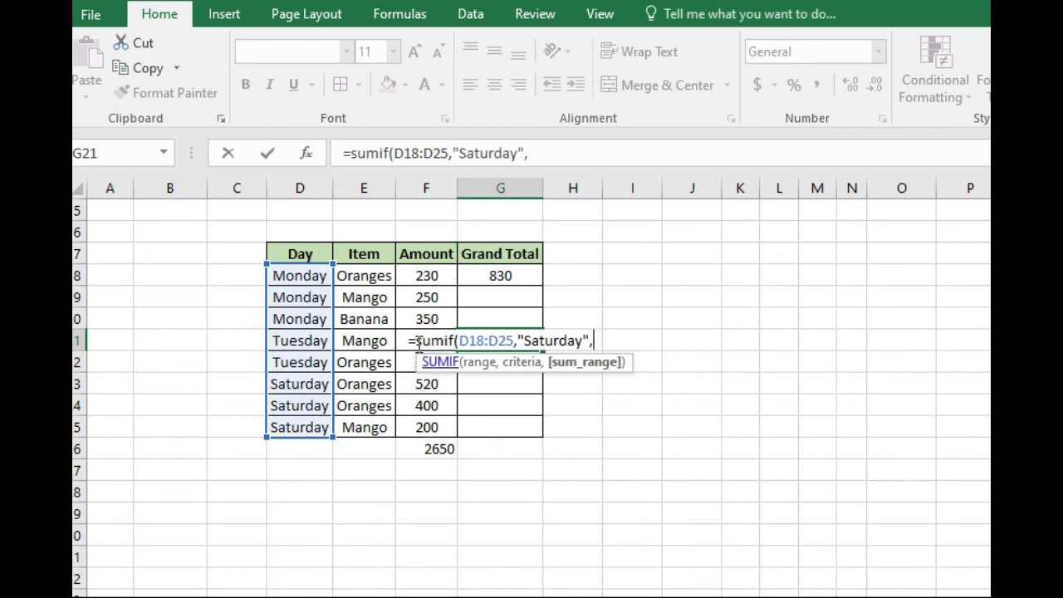
drag(423, 275, 424, 427)
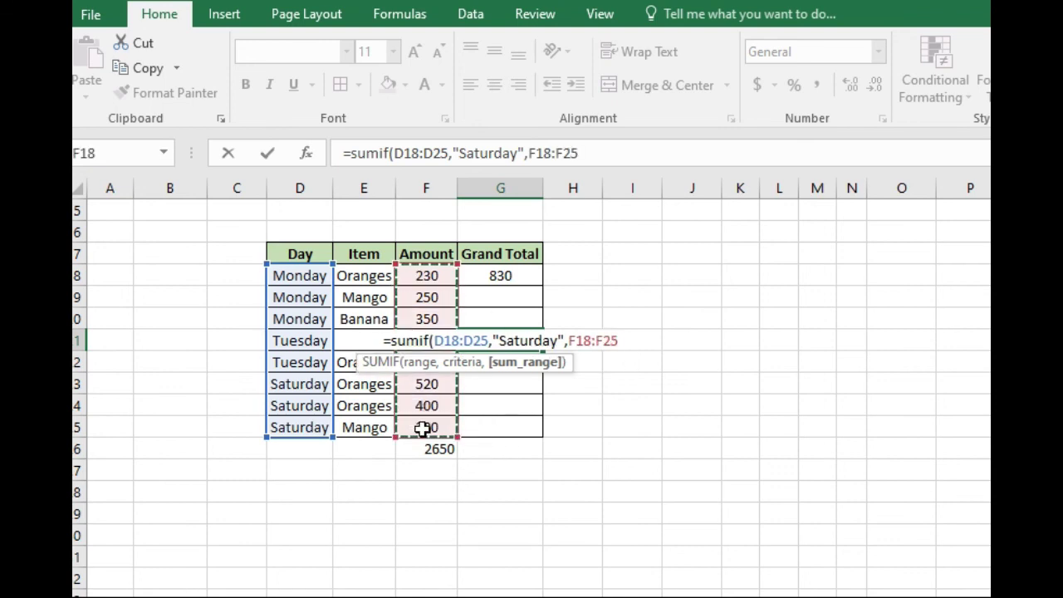
text())
key(Return)
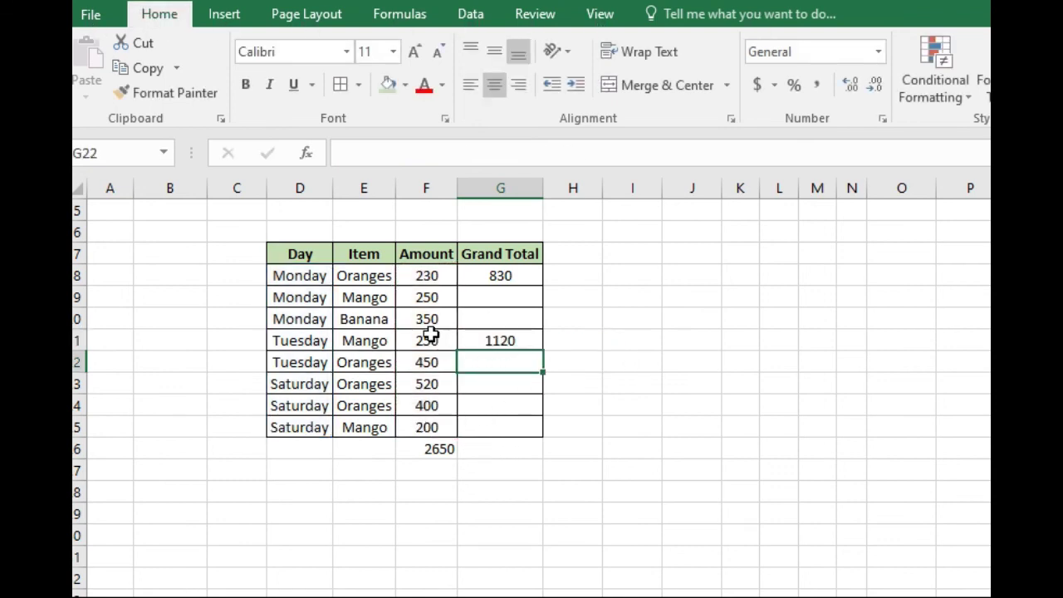
click(485, 341)
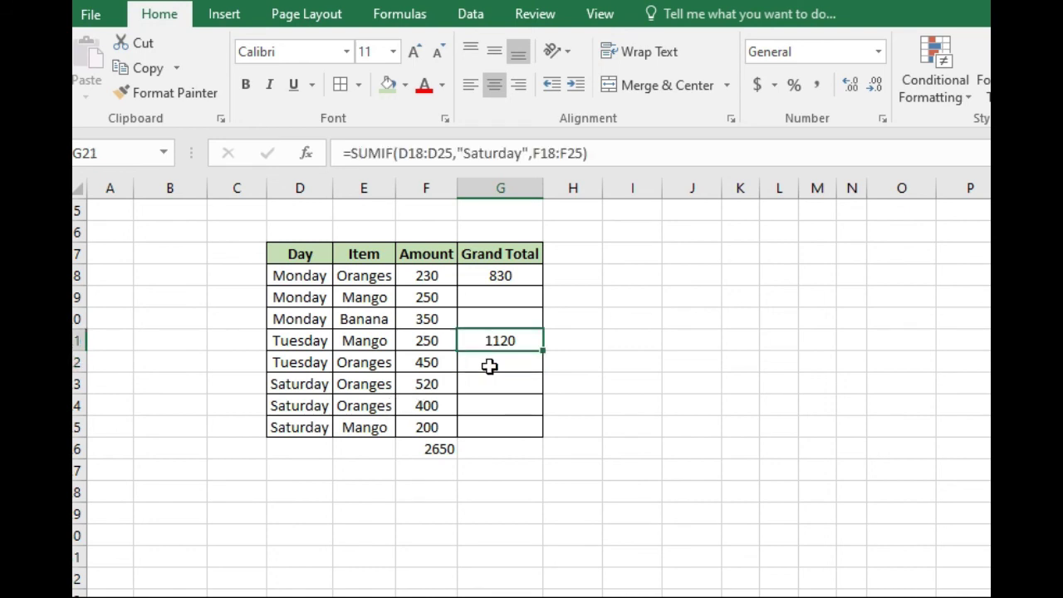
drag(421, 382, 427, 424)
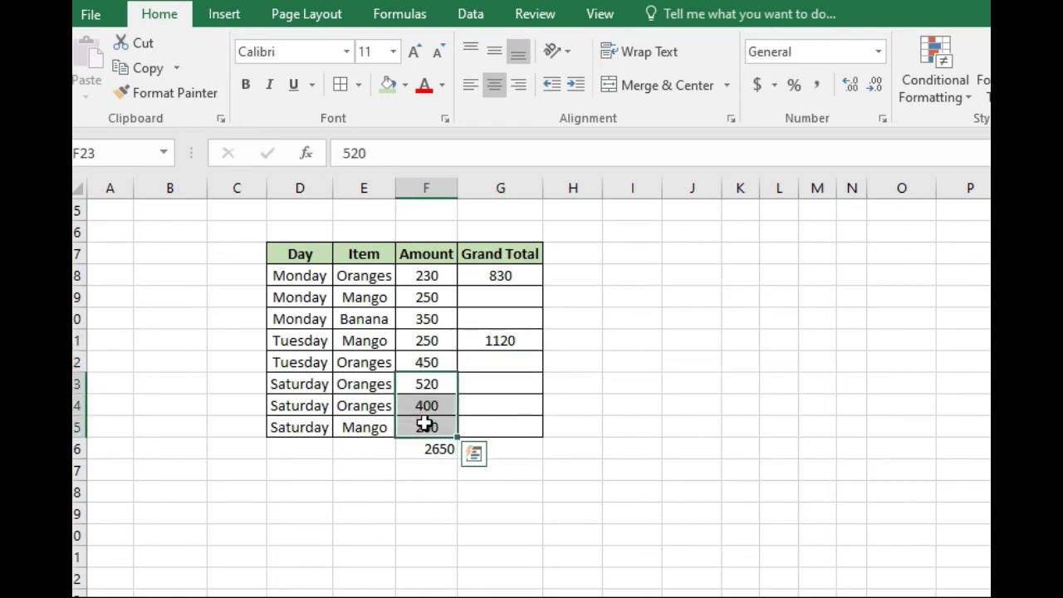
click(513, 349)
click(572, 382)
click(511, 363)
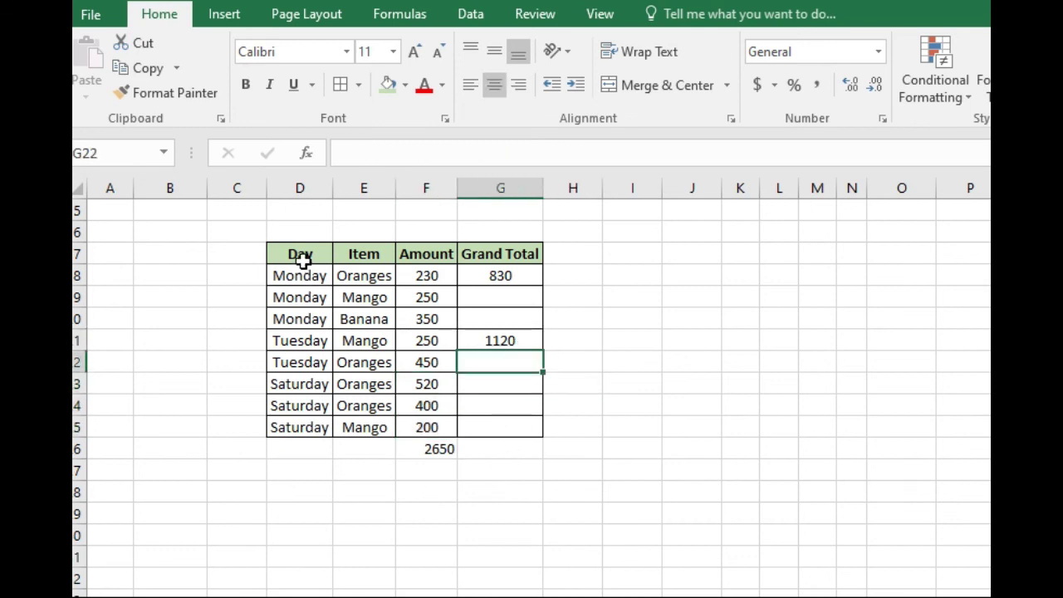
drag(300, 256, 470, 465)
click(470, 465)
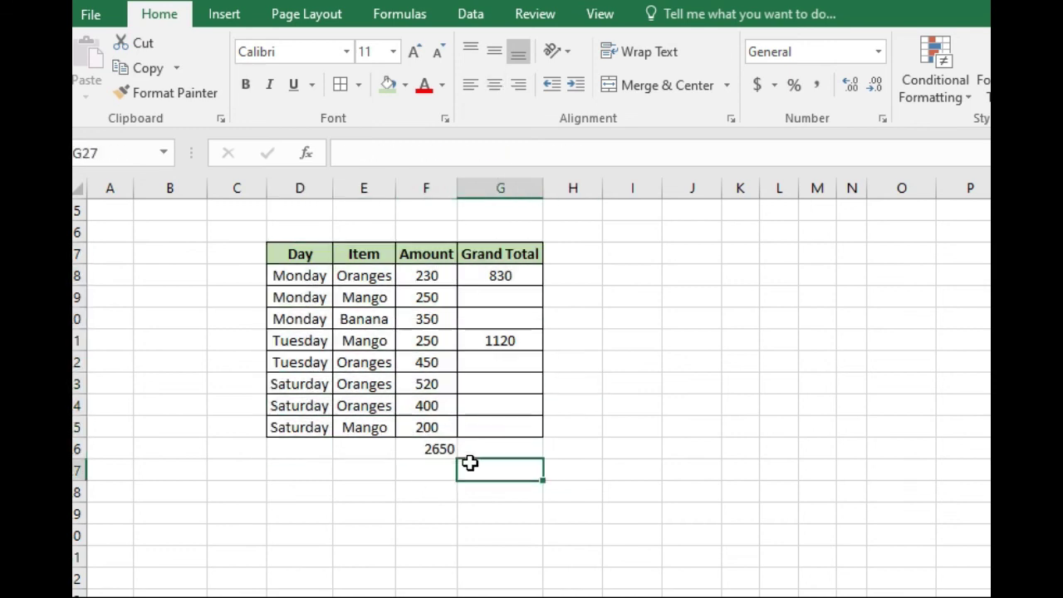